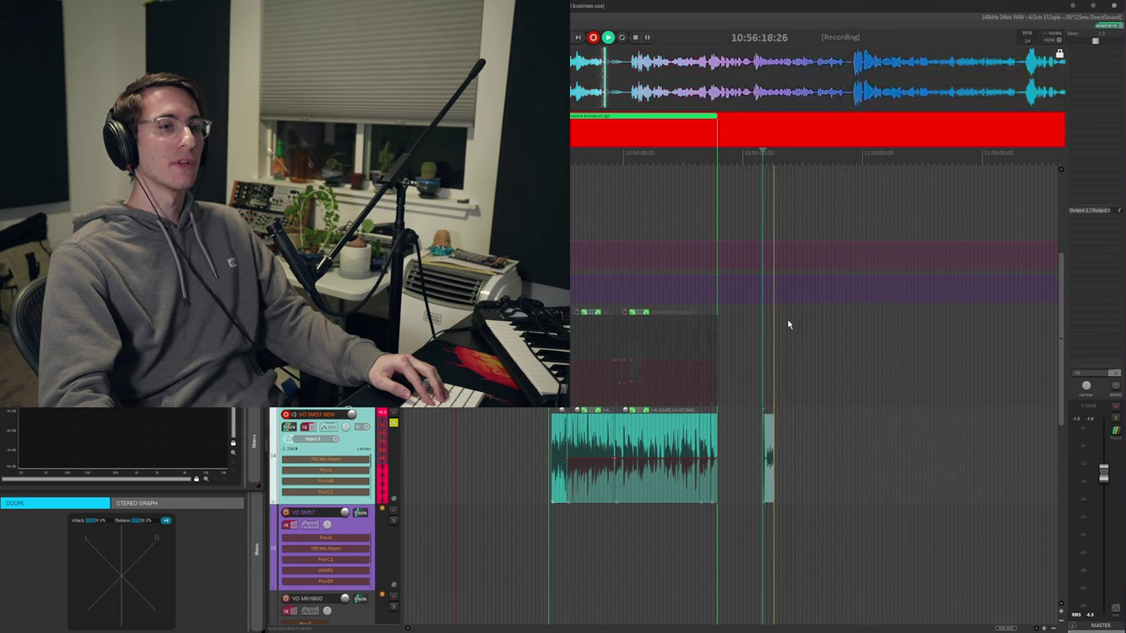
key("f")
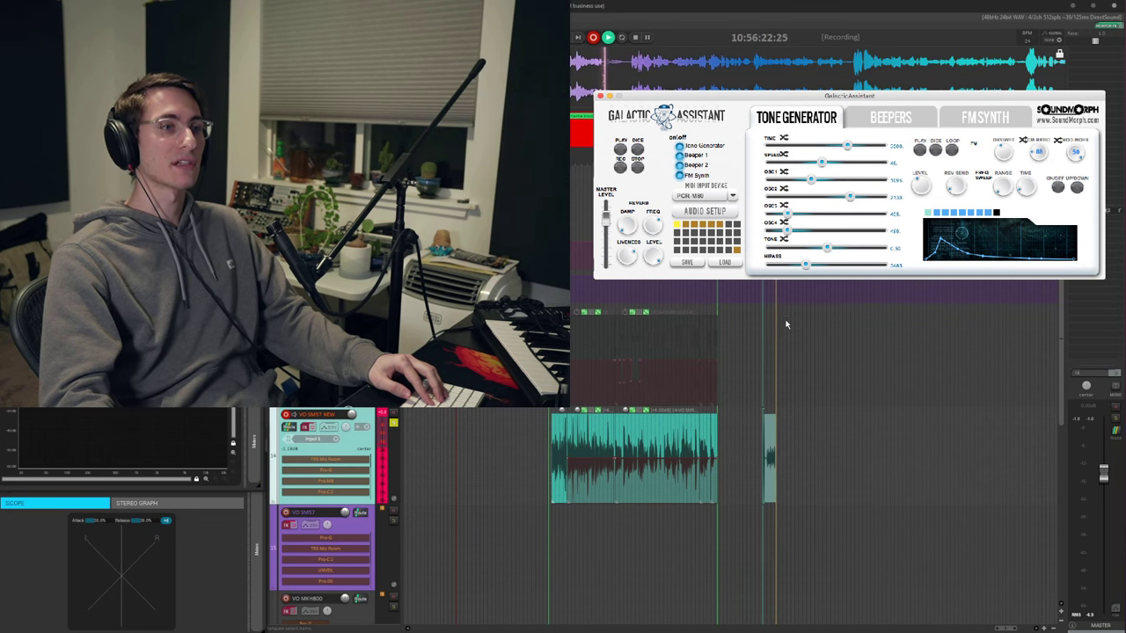
key("f")
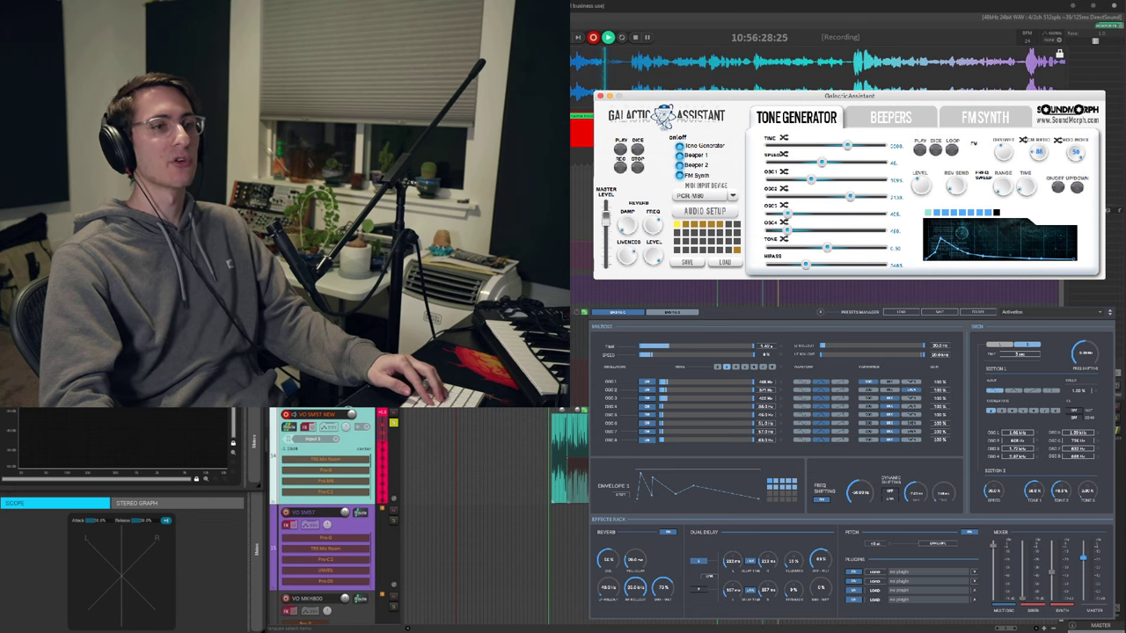
key("f")
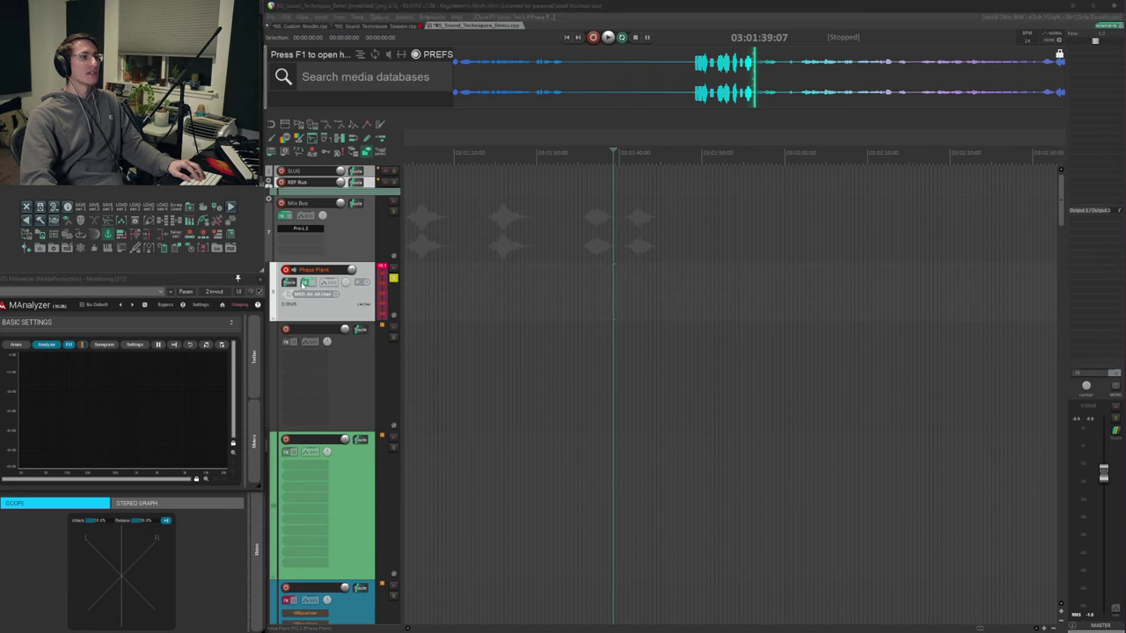
Open Phase Plant on its track and add an Analog generator with a sine waveform.
left_click(303, 283)
left_click_drag(568, 59, 599, 44)
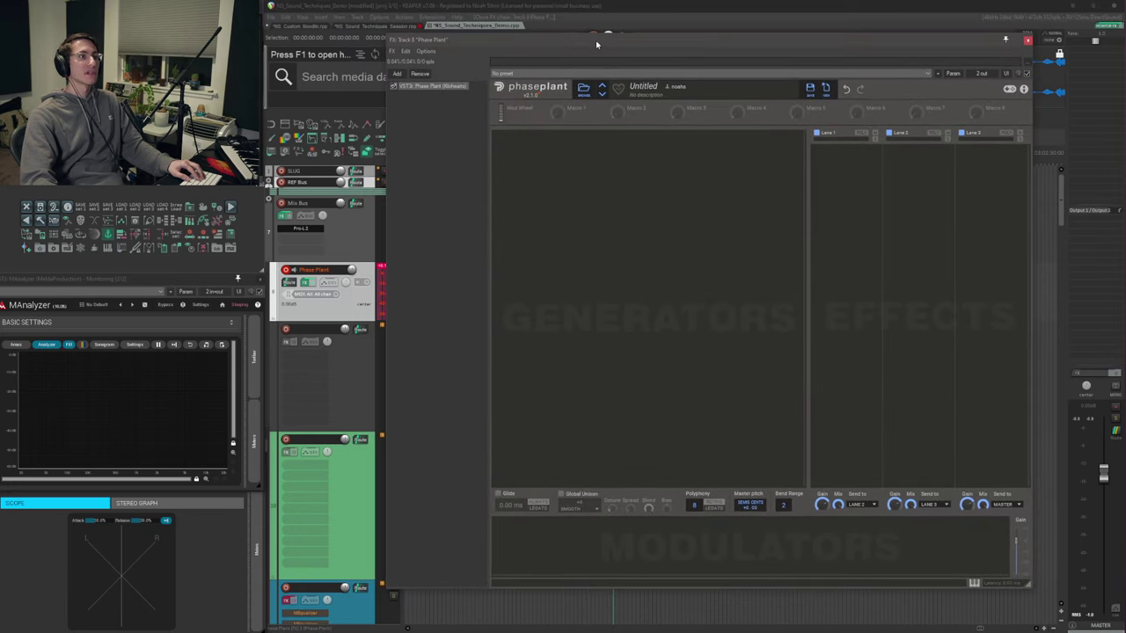
left_click(676, 158)
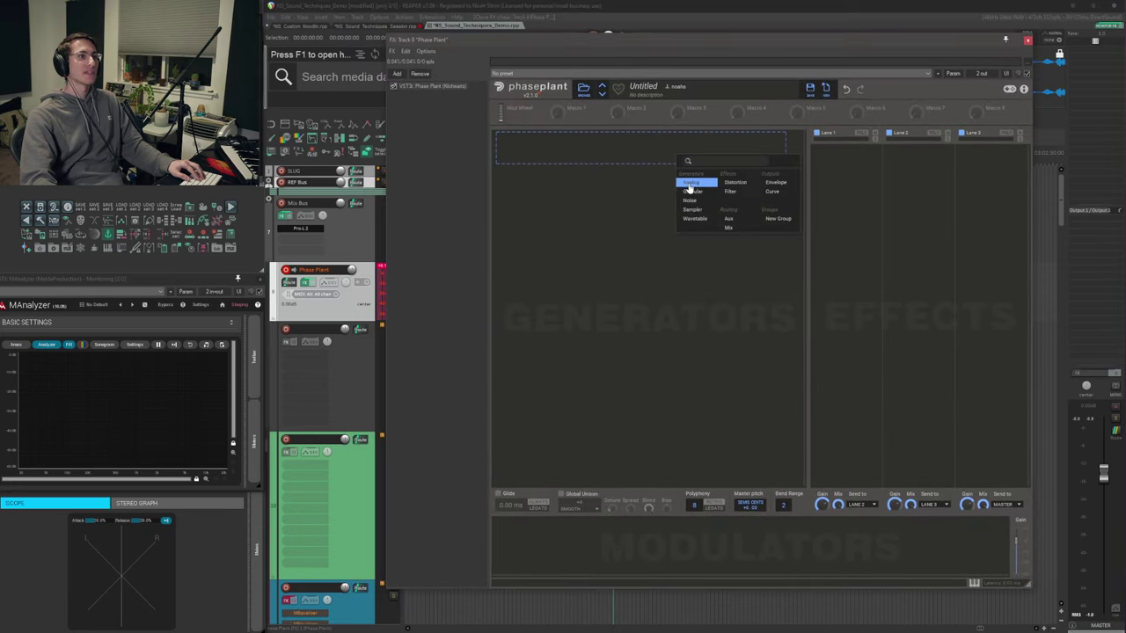
left_click(691, 183)
left_click(738, 181)
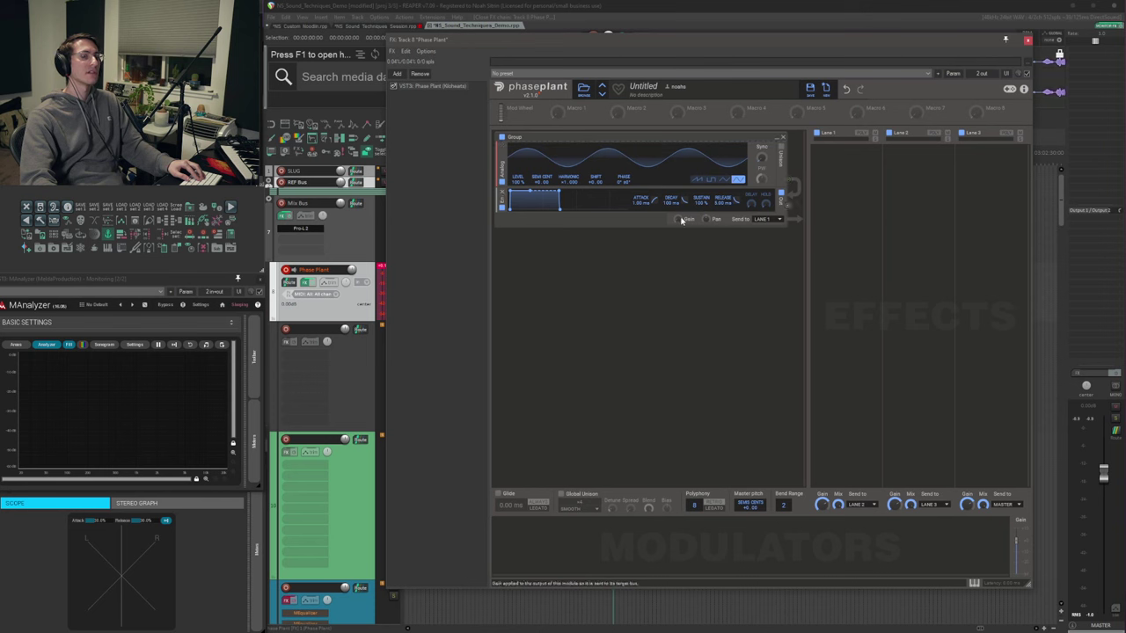
Duplicate the sine generator group three times so that four identical groups are stacked.
left_click_drag(640, 138, 638, 267)
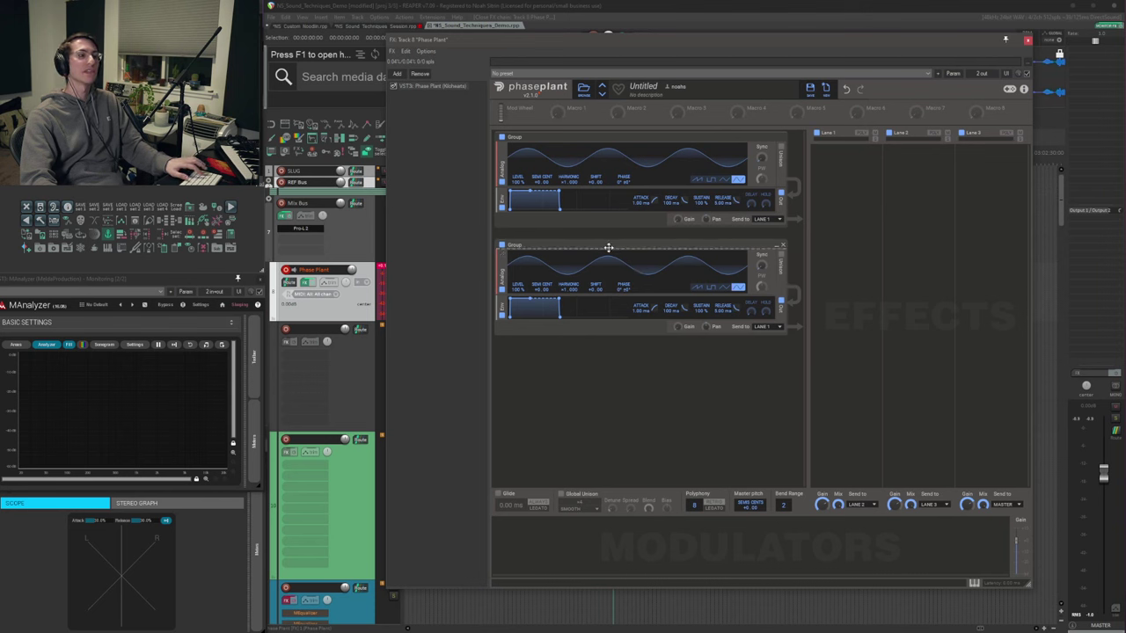
left_click_drag(612, 246, 616, 380)
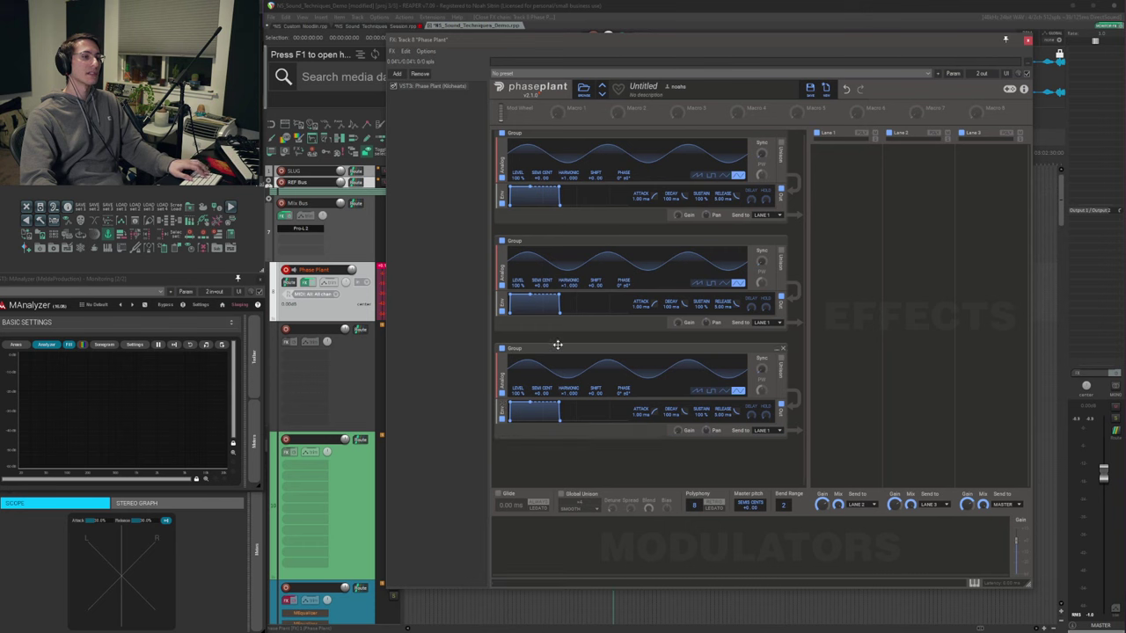
left_click_drag(556, 347, 570, 447)
scroll(587, 276, "down", 3)
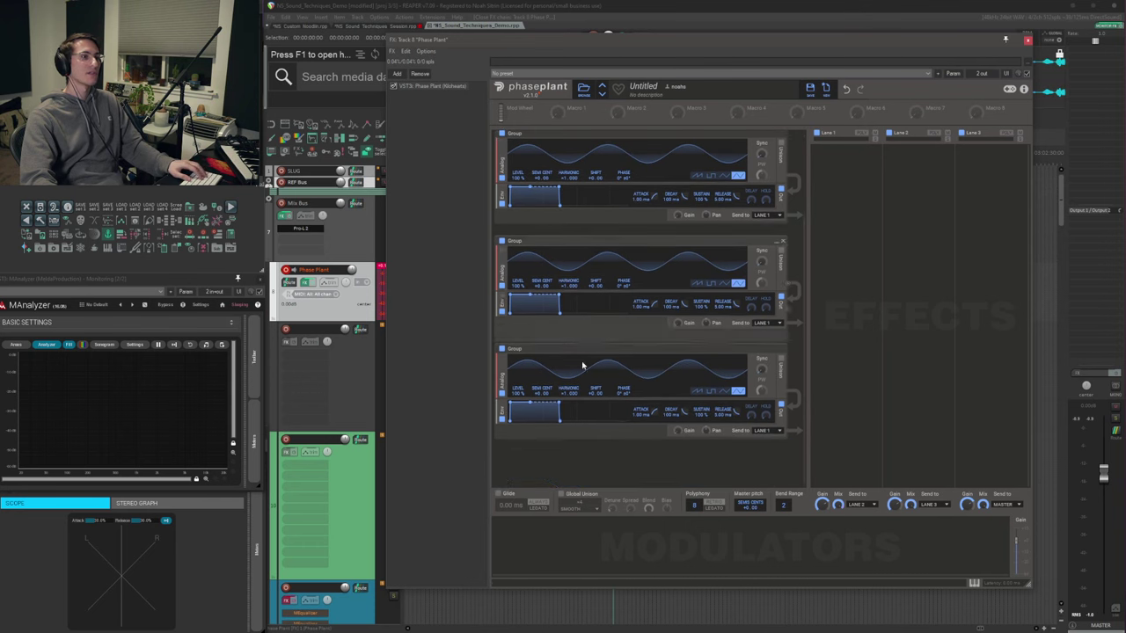
scroll(659, 385, "up", 3)
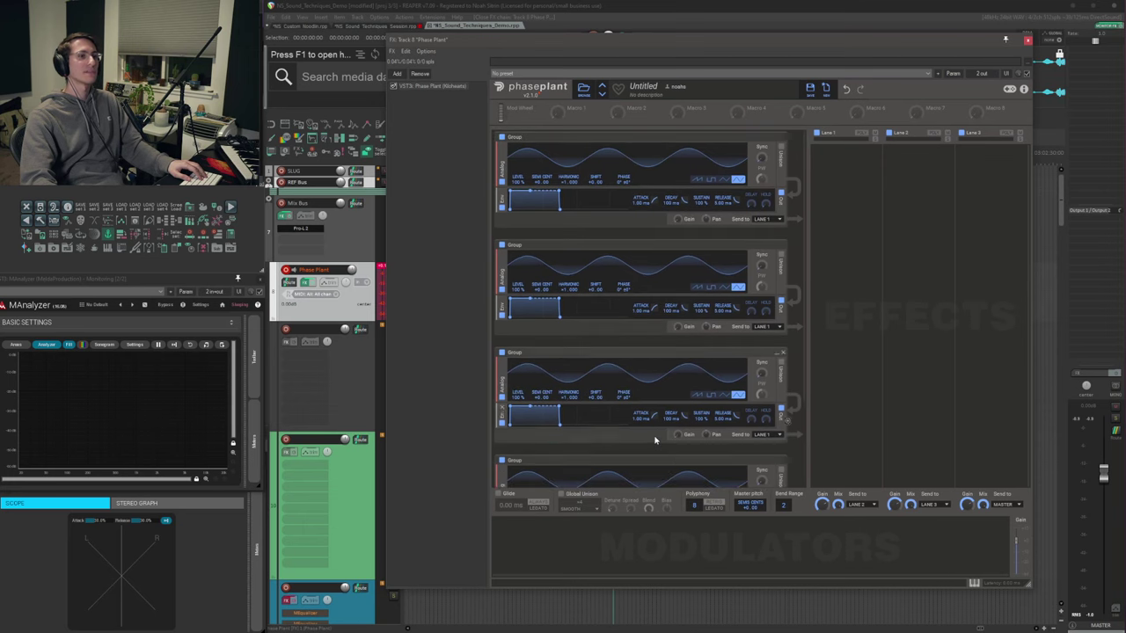
scroll(651, 440, "down", 1)
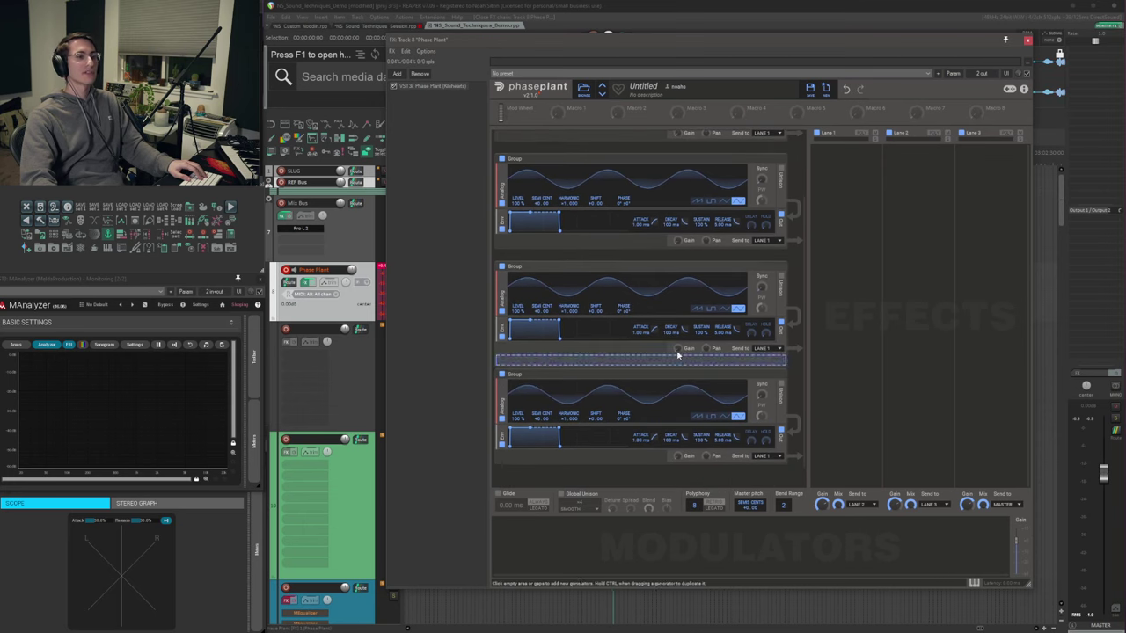
scroll(735, 304, "down", 1)
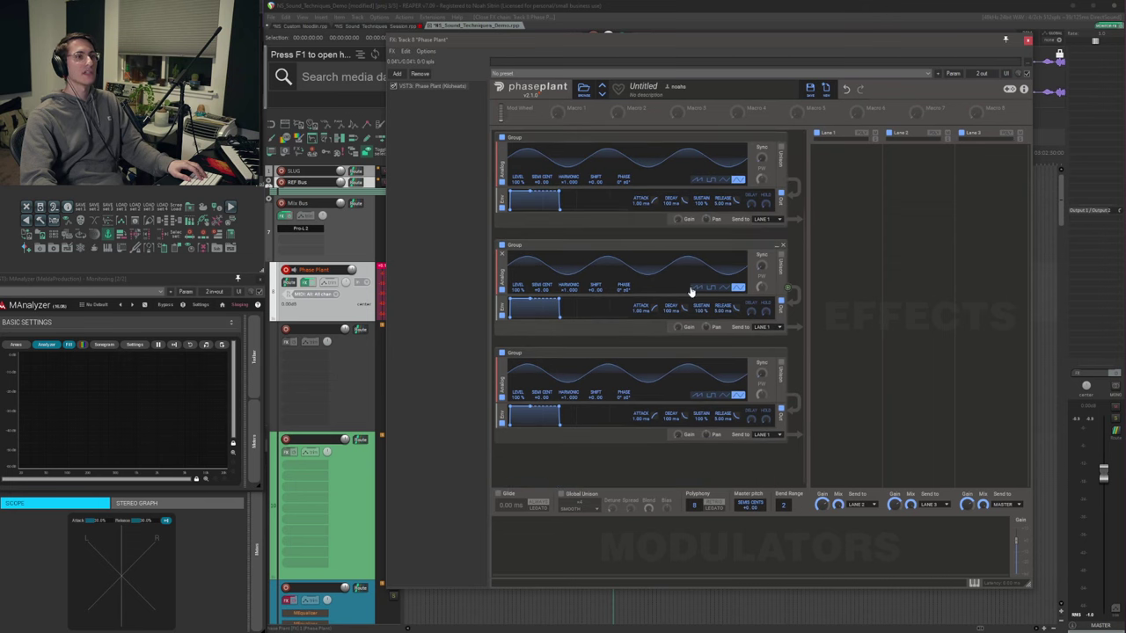
Add an LFO modulator and set its shape to the Classic preset Ramp Up.
left_click(537, 540)
left_click(547, 509)
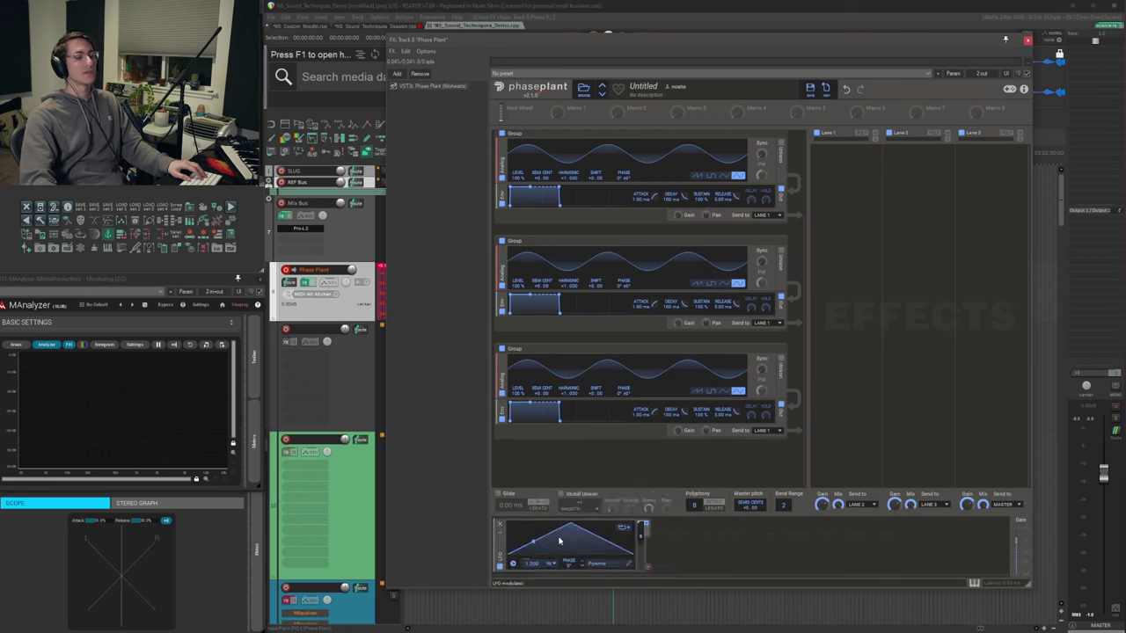
left_click(606, 565)
left_click(830, 479)
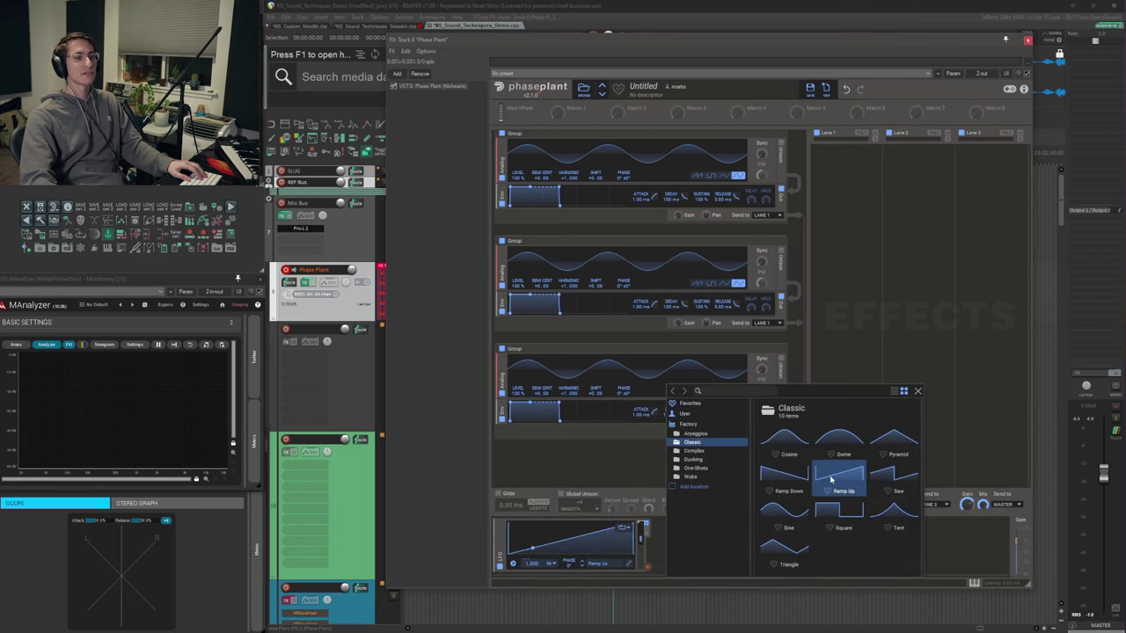
left_click(918, 392)
Add a Remap modulator and prepare its curve editor for stepped drawing on a coarse grid with four columns.
left_click(687, 542)
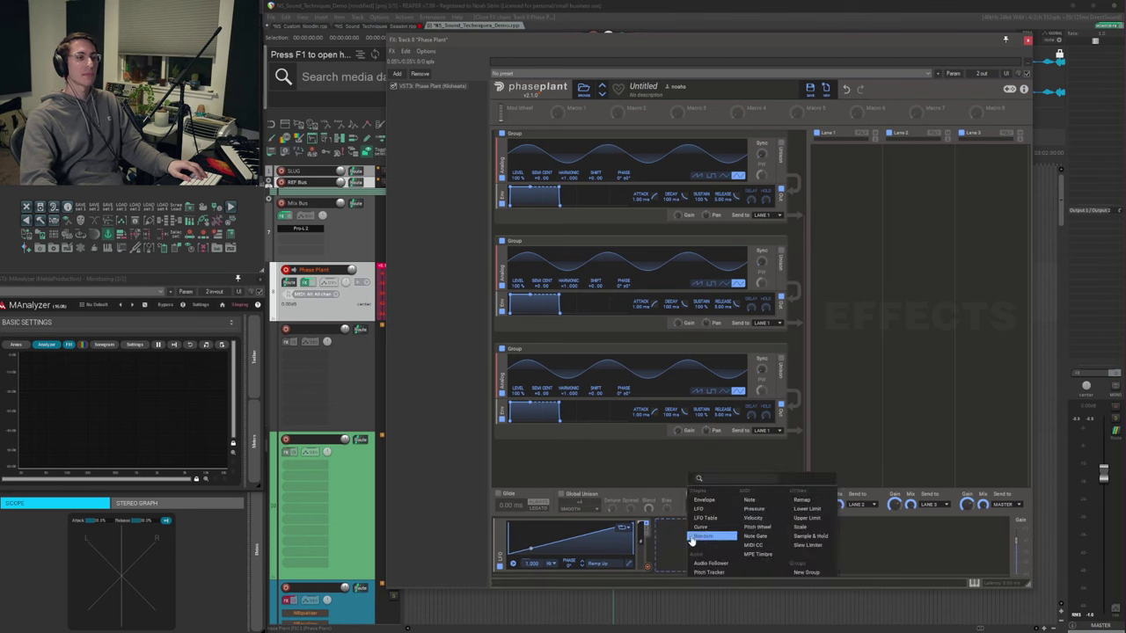
left_click(805, 501)
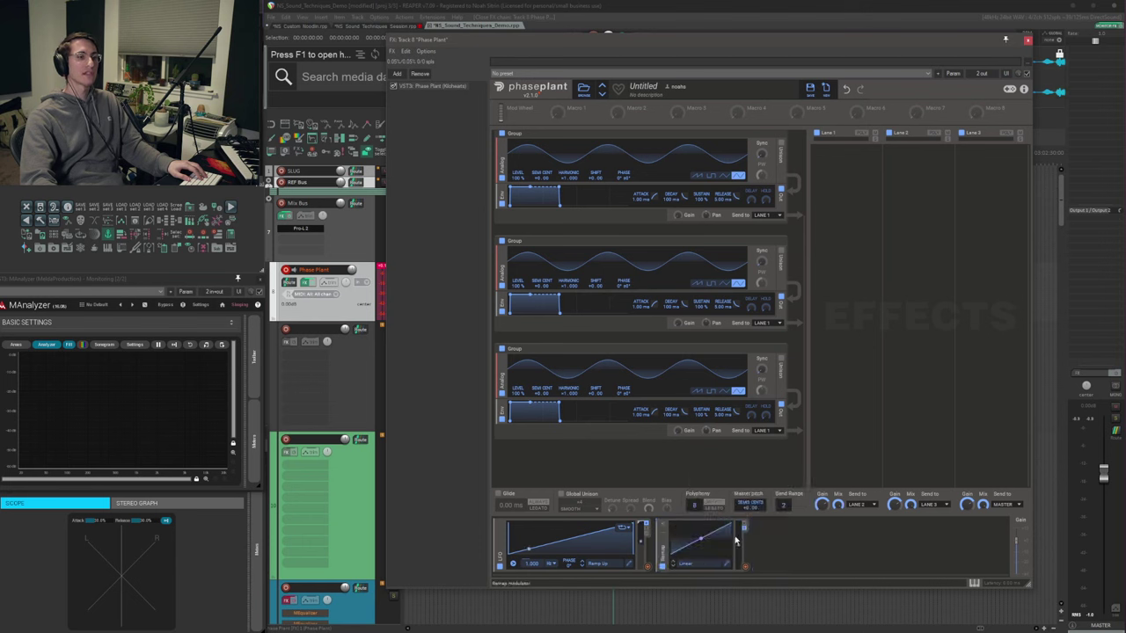
left_click(703, 541)
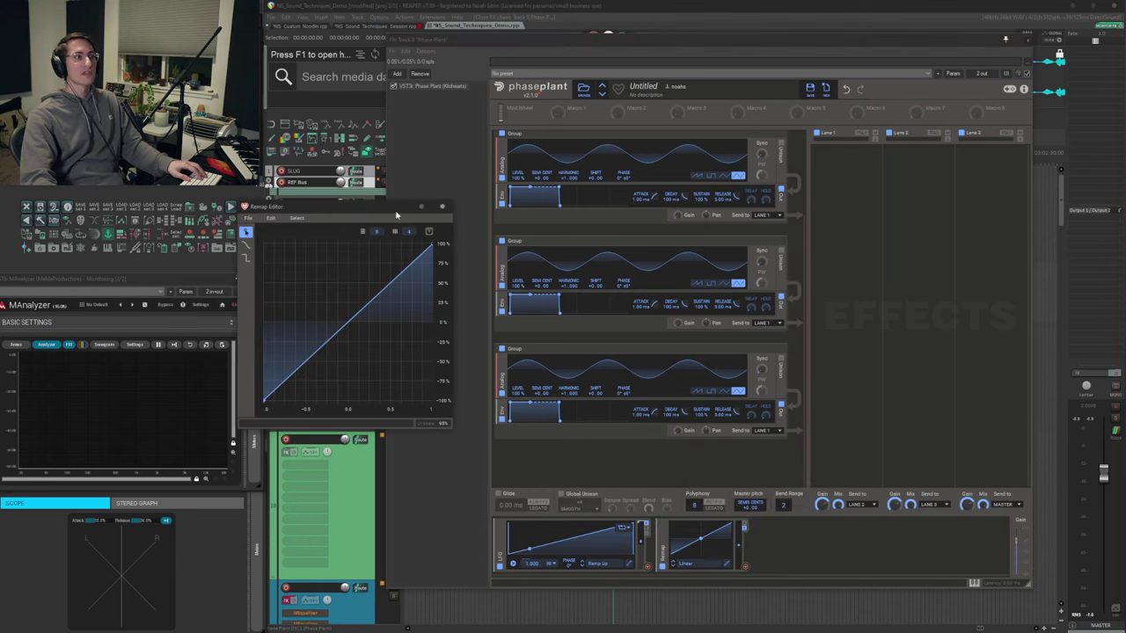
left_click_drag(379, 212, 789, 249)
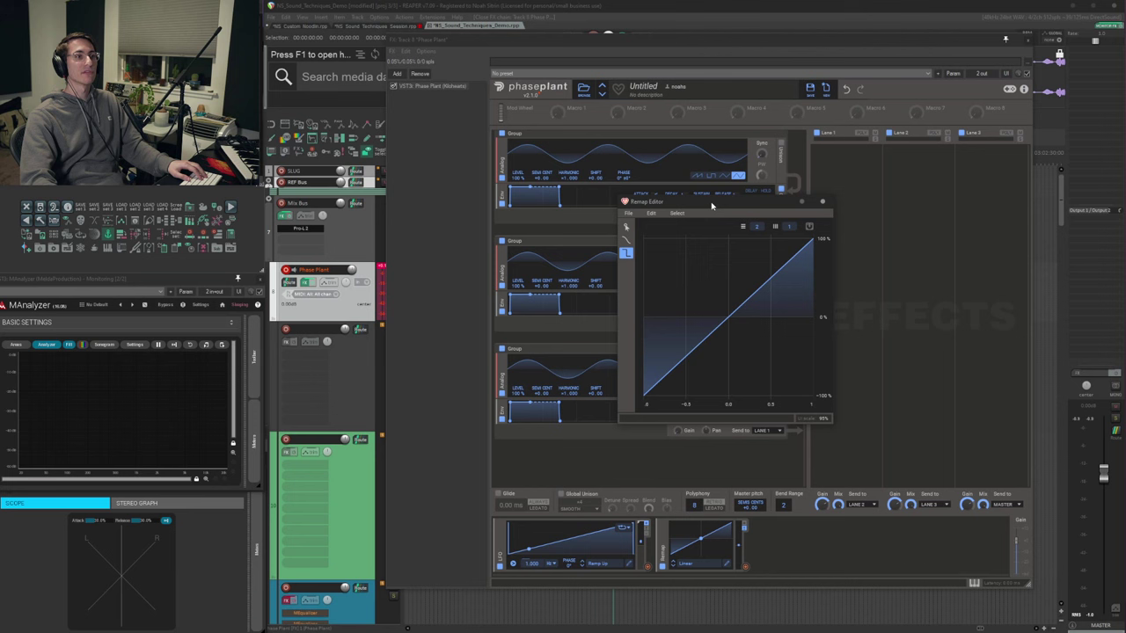
left_click_drag(713, 206, 732, 202)
Draw the Remap curve at 100% in the first quarter and at minimum elsewhere, and make the output unipolar.
left_click_drag(718, 358, 877, 466)
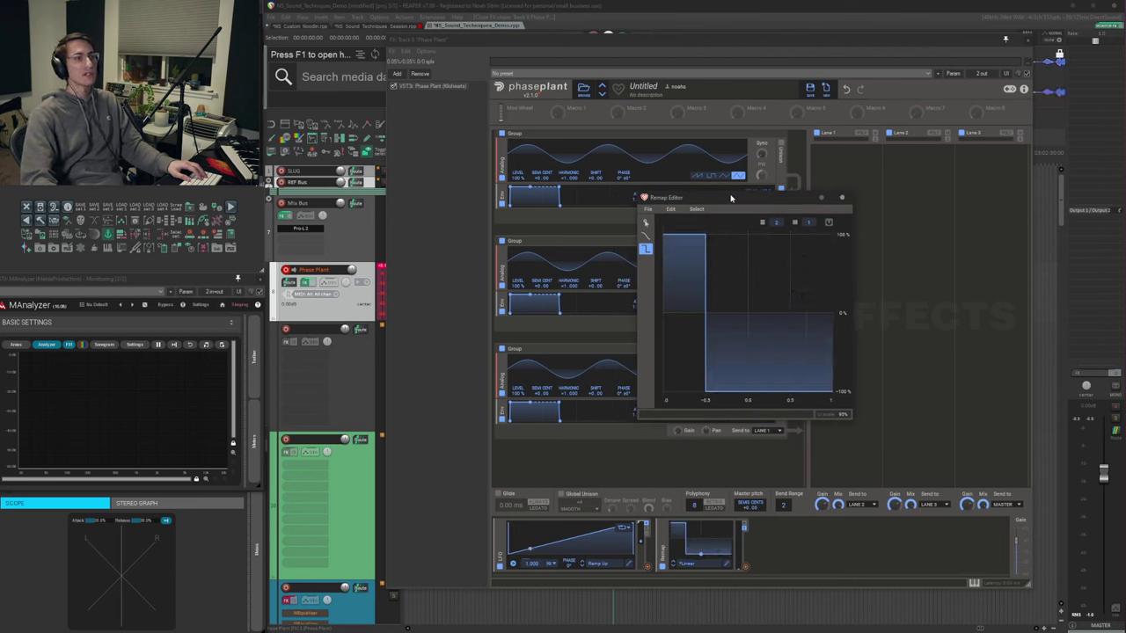
left_click_drag(730, 198, 839, 167)
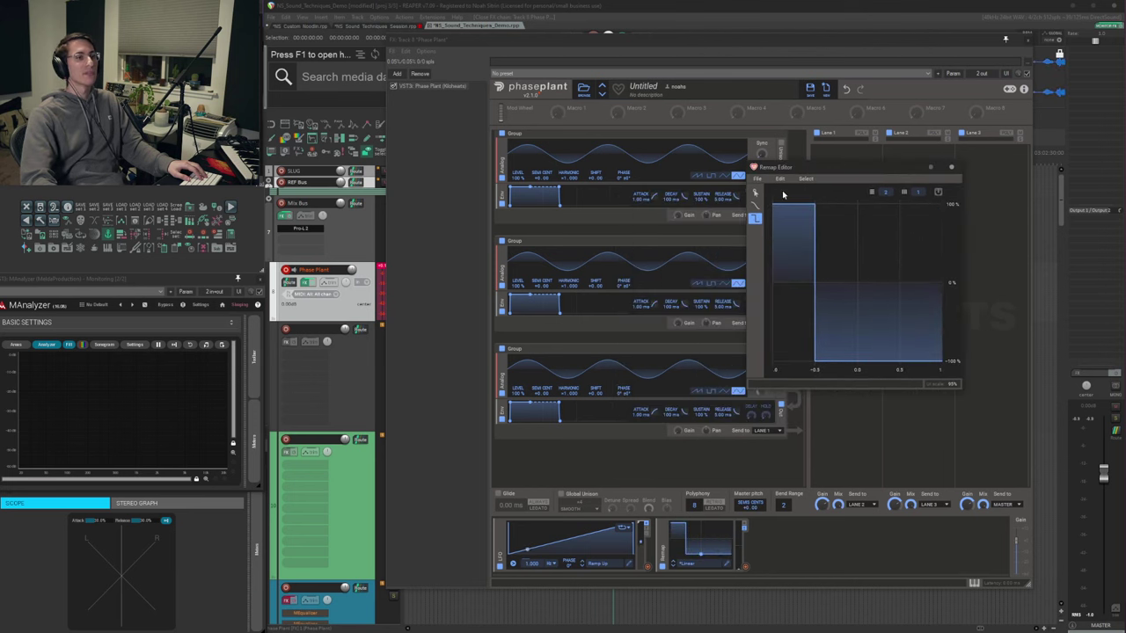
left_click(745, 528)
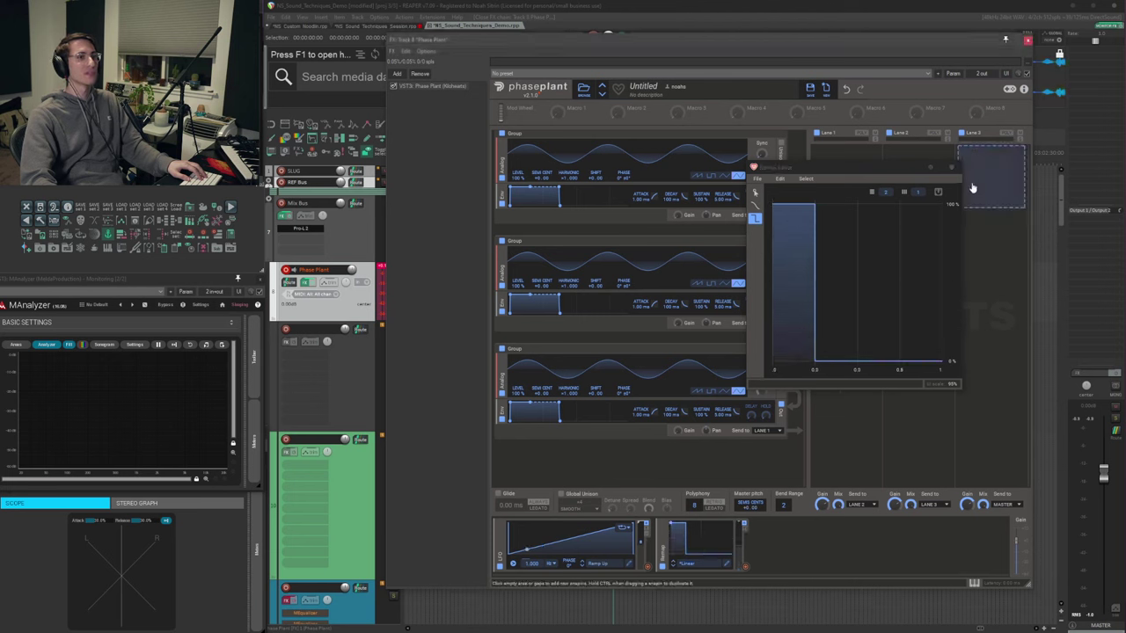
left_click(951, 166)
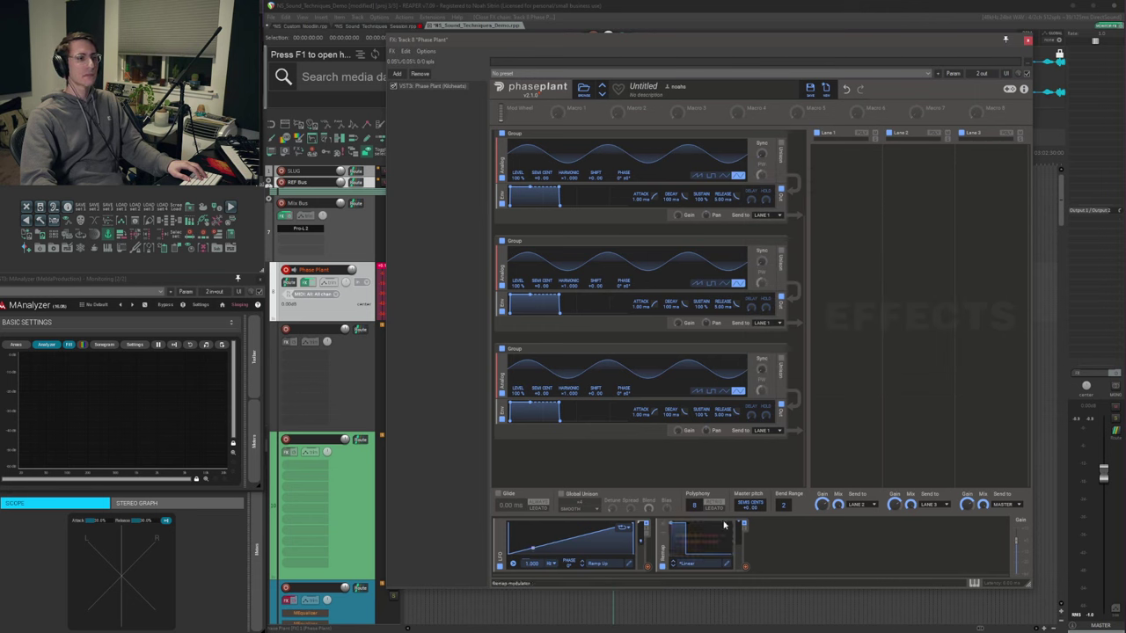
Route the ramp LFO into the Remap modulator and duplicate that Remap to make four in total.
left_click_drag(648, 567, 701, 563)
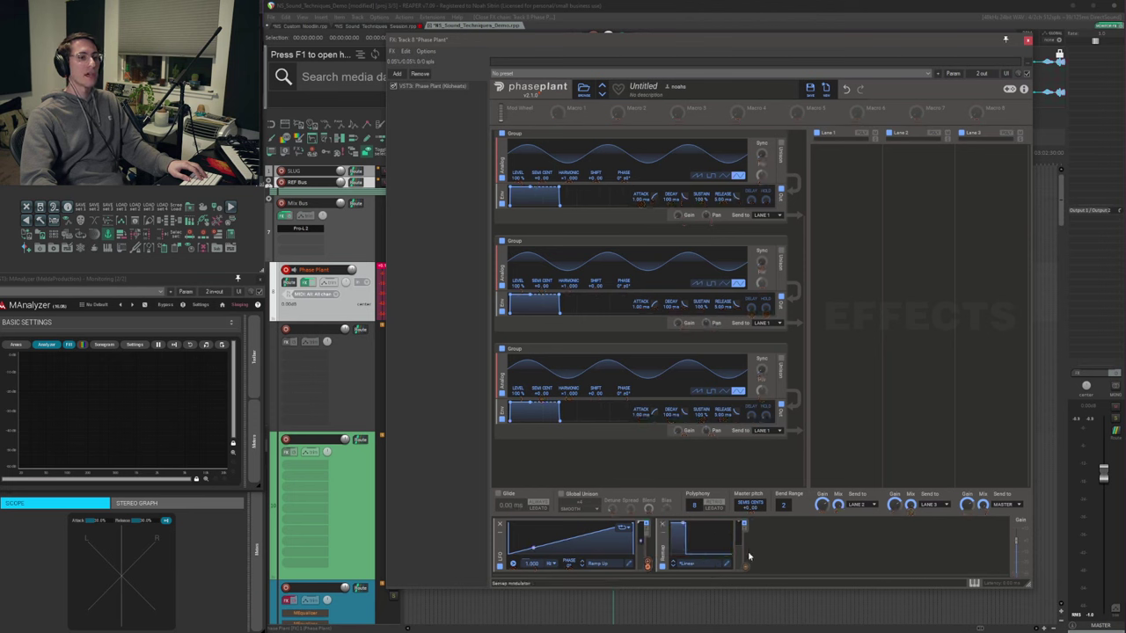
left_click_drag(661, 551, 961, 552)
left_click_drag(754, 577, 857, 580)
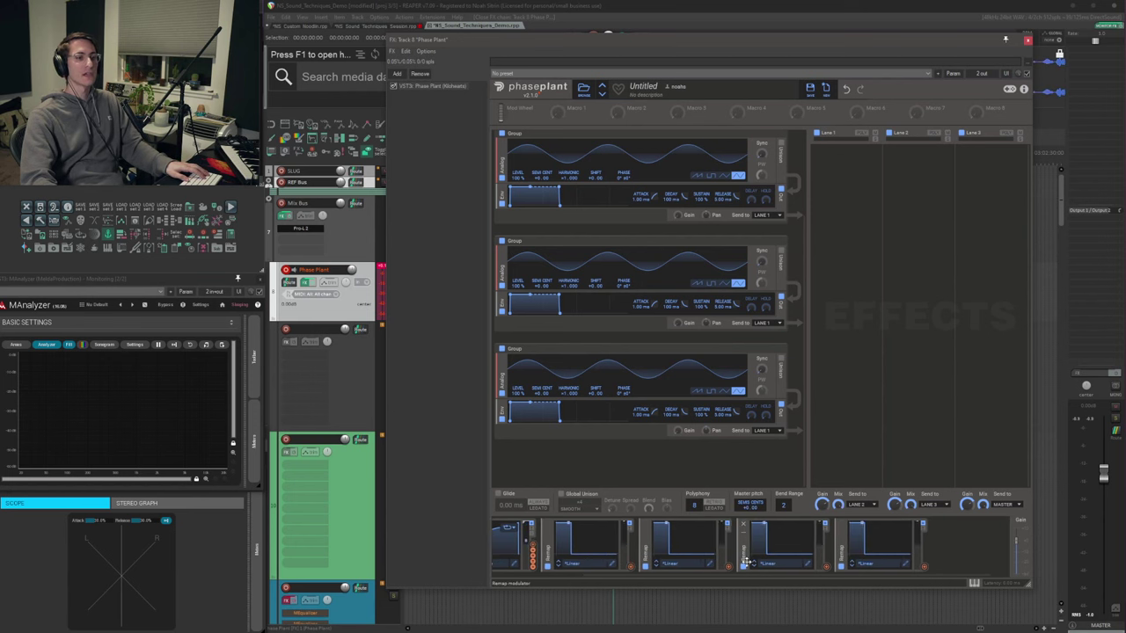
Redraw the second Remap curve so that only the second quarter is at 100% and the rest at 0%.
left_click(711, 565)
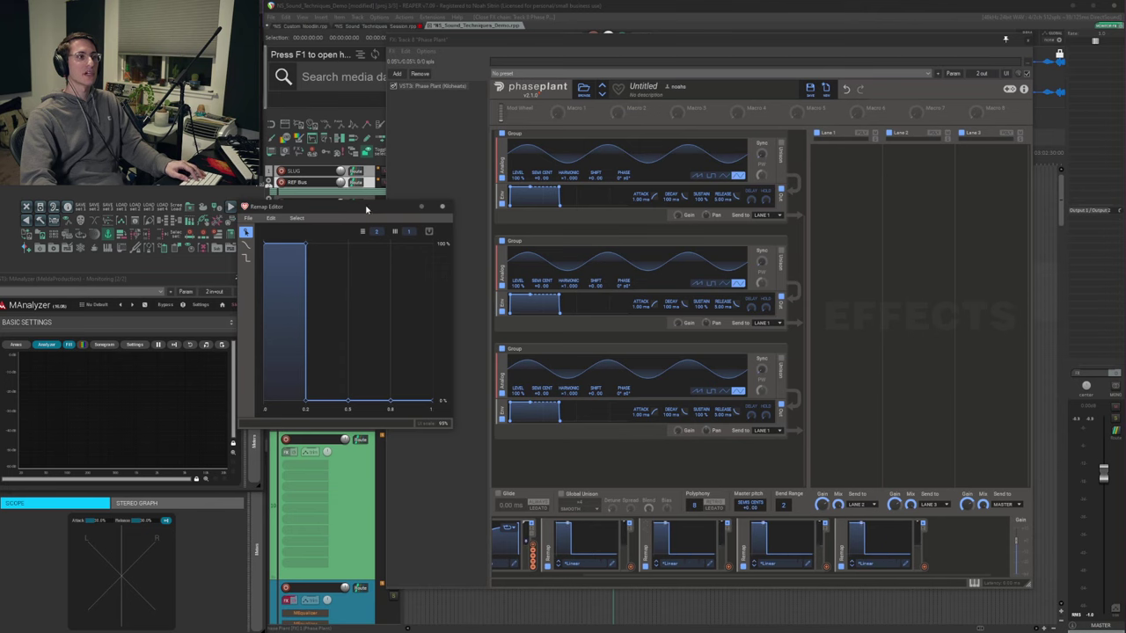
left_click_drag(367, 208, 847, 223)
left_click_drag(800, 280, 806, 240)
left_click_drag(747, 361, 755, 491)
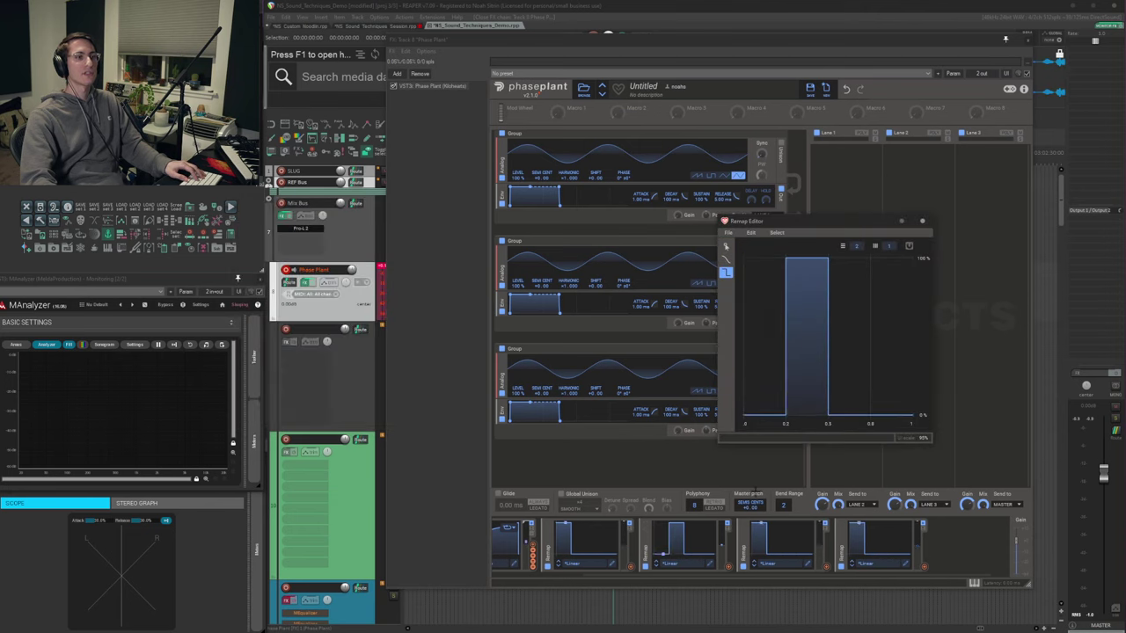
left_click(923, 221)
Redraw the third Remap curve so that only the third quarter is at 100% and the rest at 0%.
left_click(810, 569)
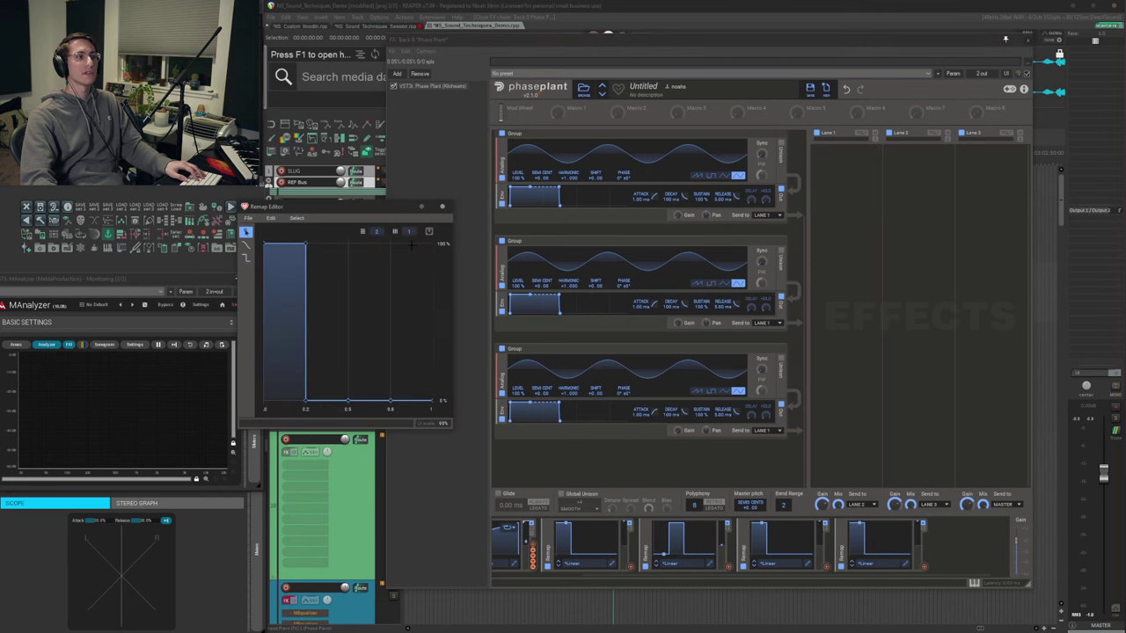
left_click_drag(373, 213, 924, 228)
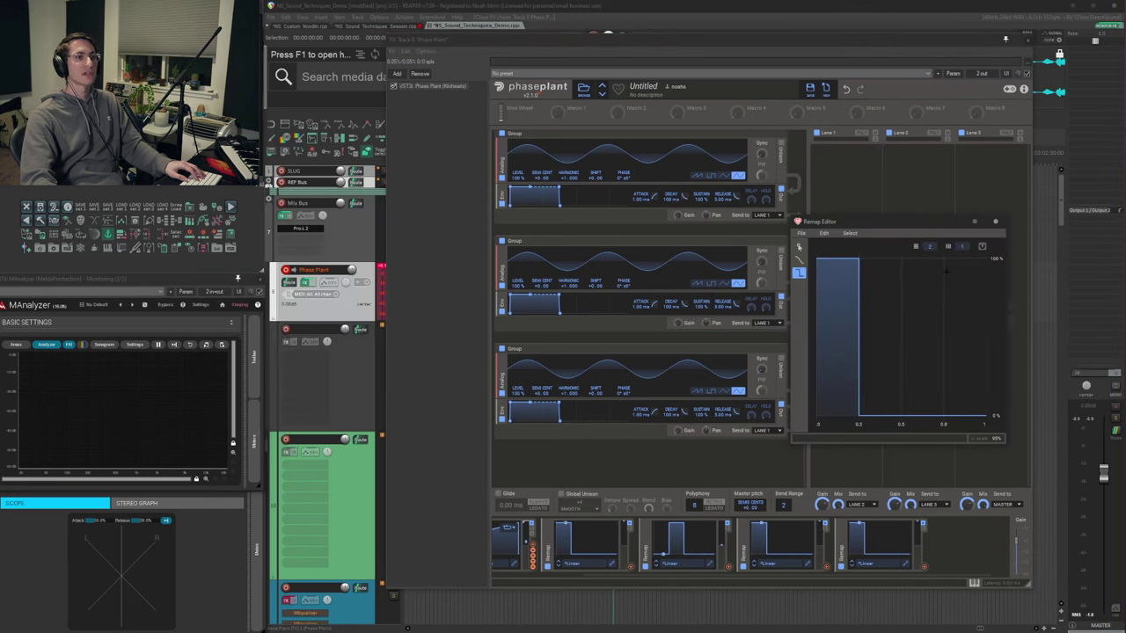
left_click_drag(944, 272, 932, 257)
left_click_drag(849, 279, 845, 423)
left_click(994, 221)
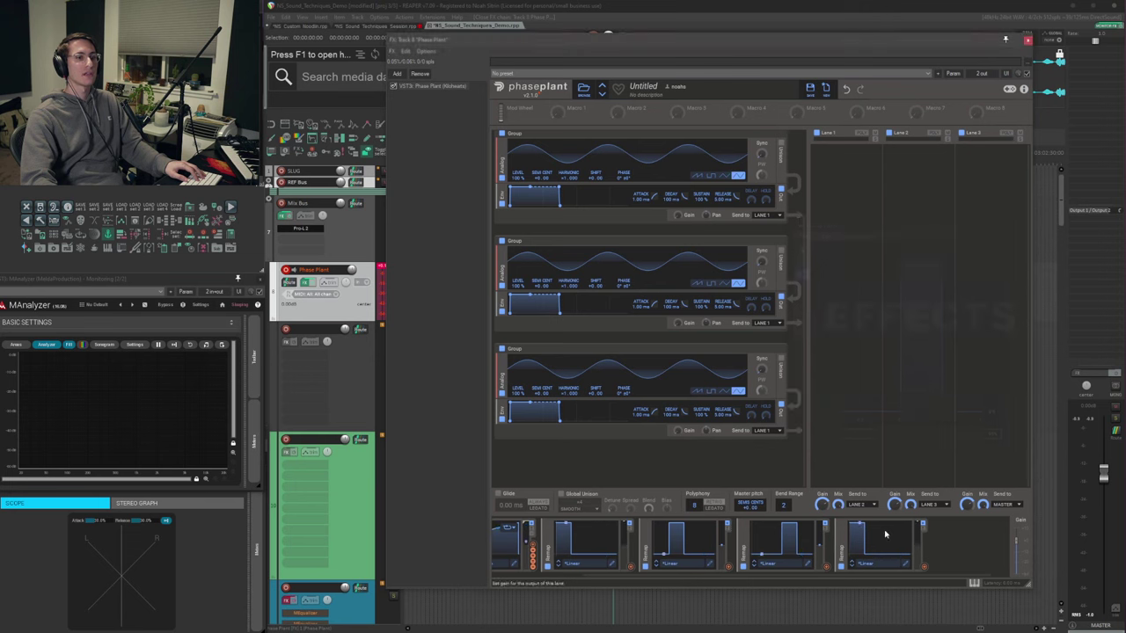
Redraw the fourth Remap curve so that only the last quarter is at 100% and the rest at 0%.
left_click(903, 569)
left_click_drag(399, 210, 835, 183)
left_click(682, 233)
left_click_drag(847, 290, 847, 218)
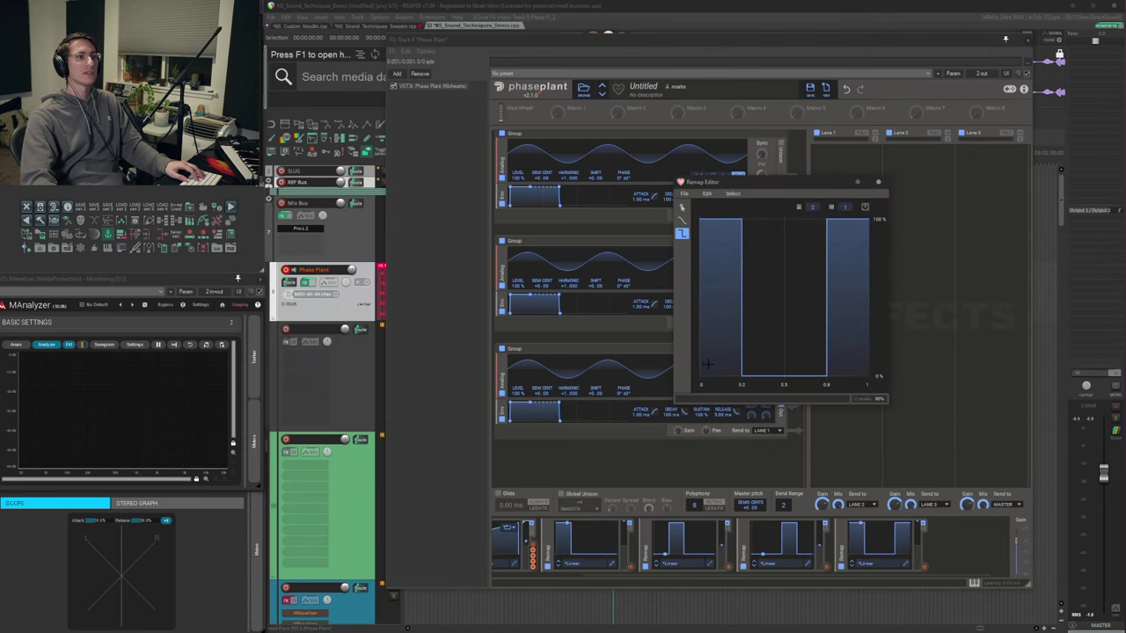
left_click_drag(708, 364, 705, 476)
left_click(878, 182)
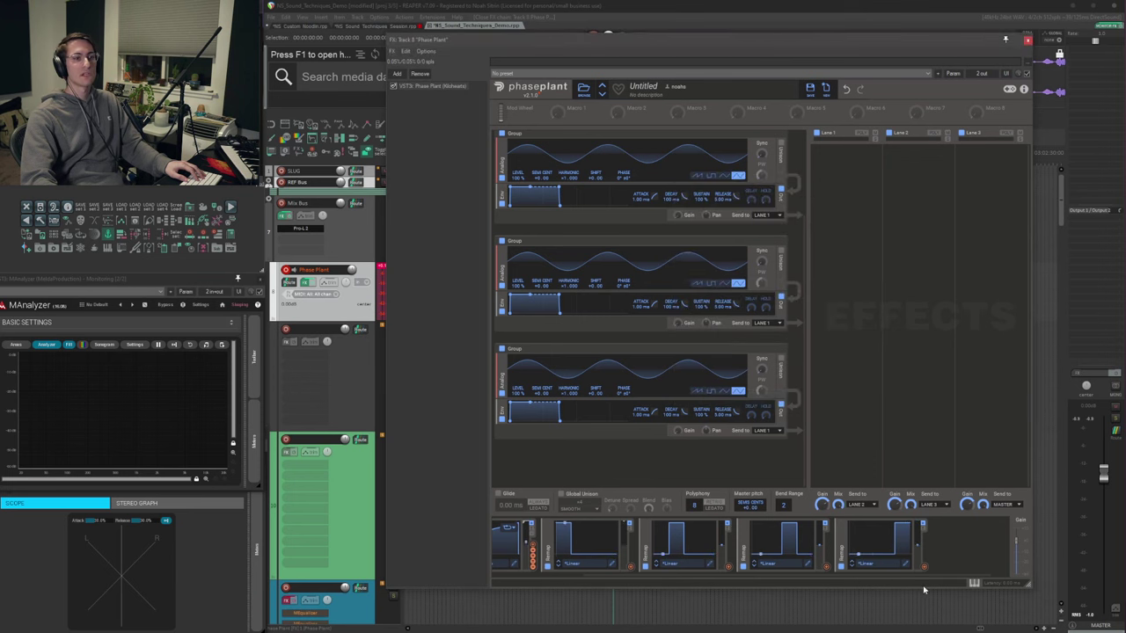
Modulate the first group's gain with the first Remap and set the modulation depth.
scroll(899, 543, "up", 2)
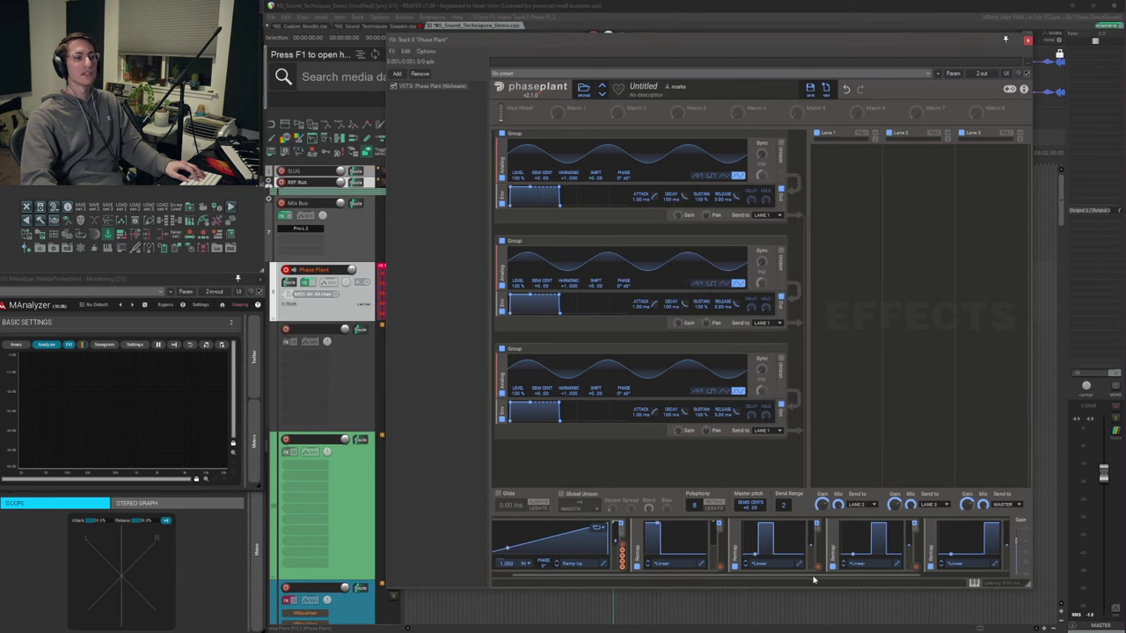
left_click_drag(815, 577, 788, 581)
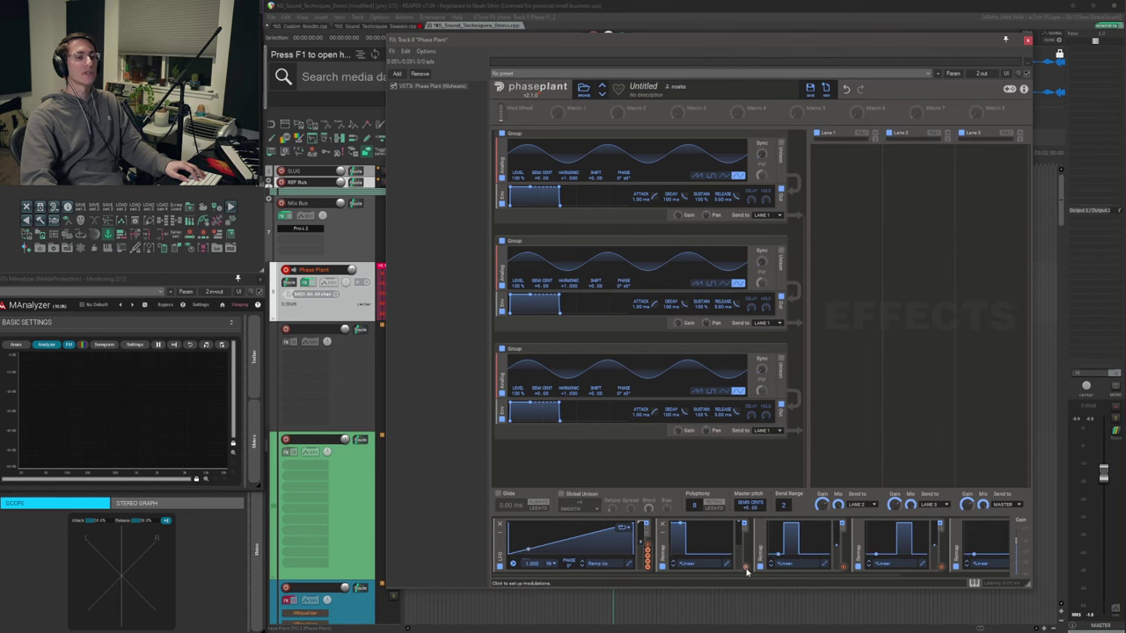
left_click(744, 572)
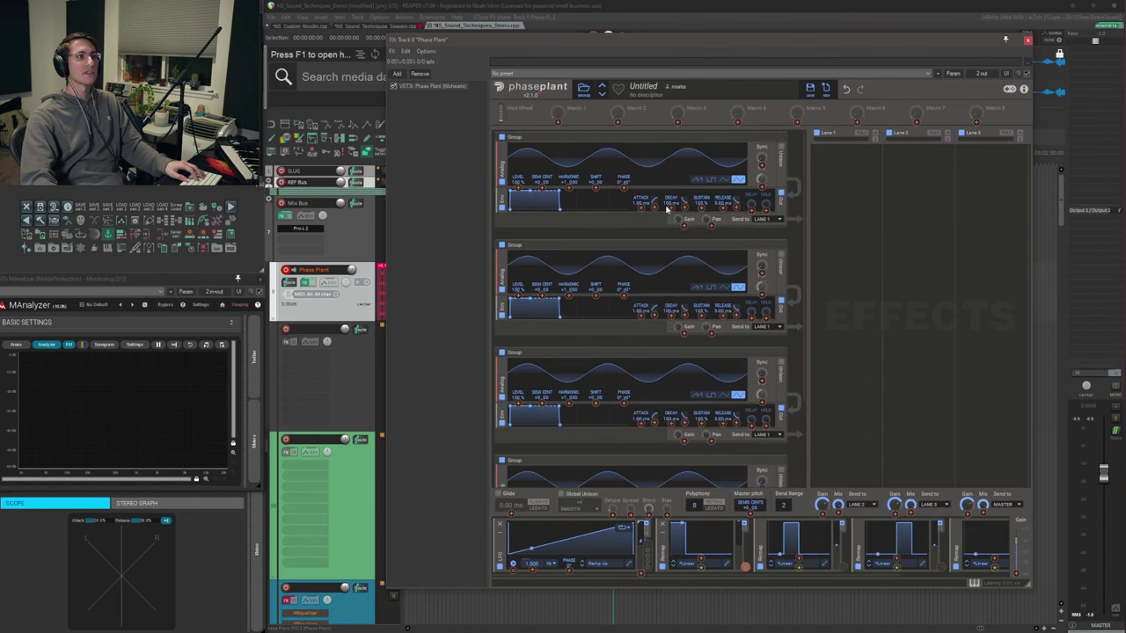
left_click(685, 228)
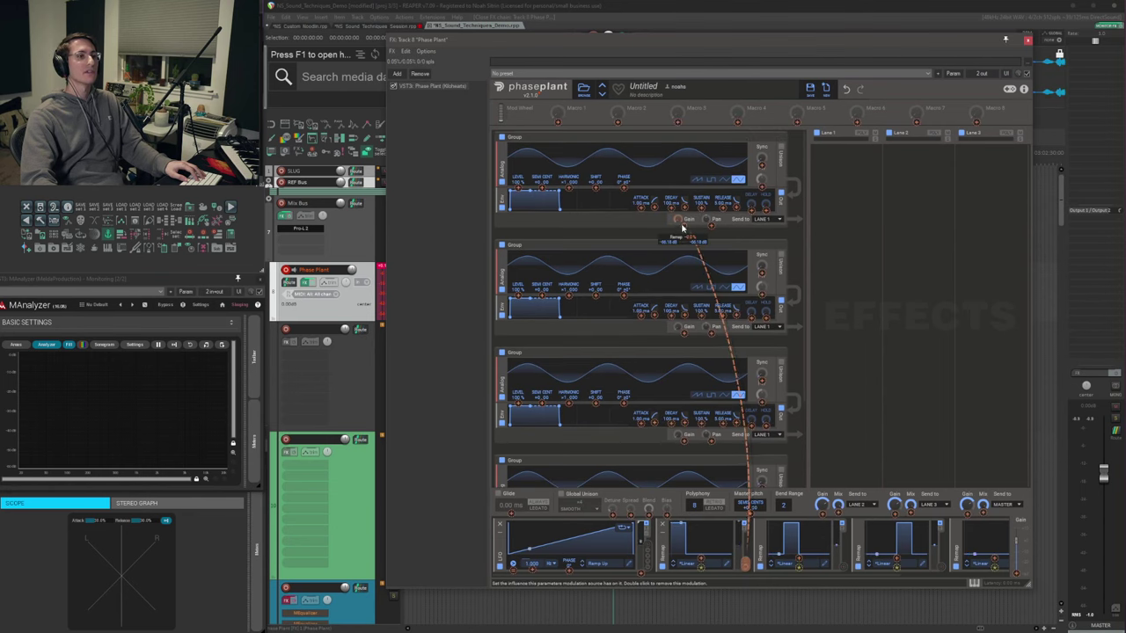
right_click(685, 226)
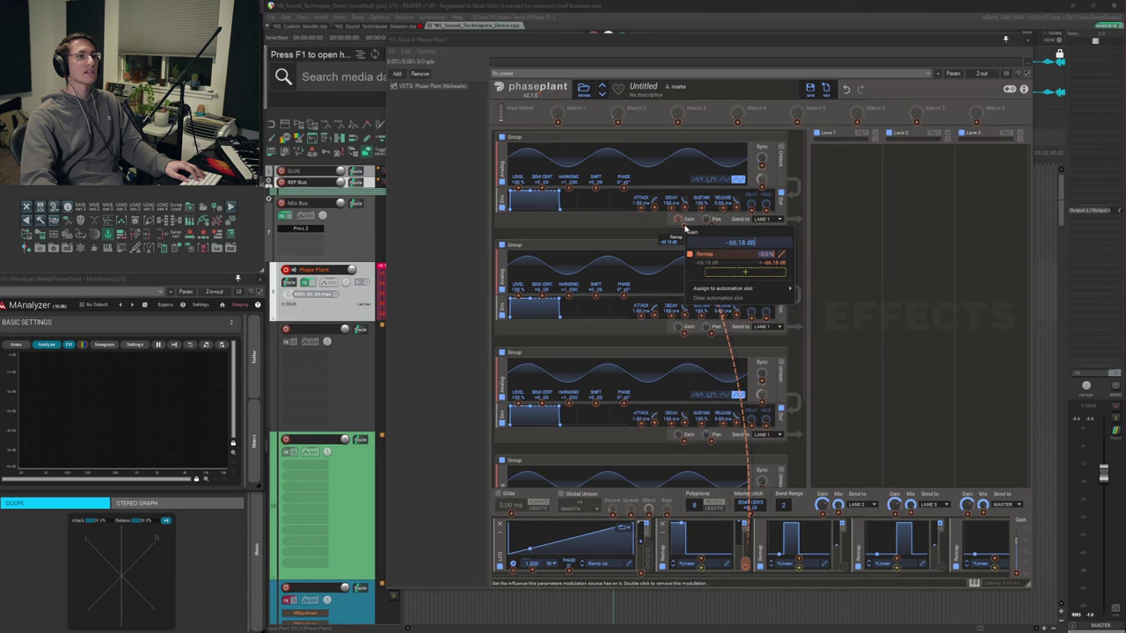
left_click(790, 258)
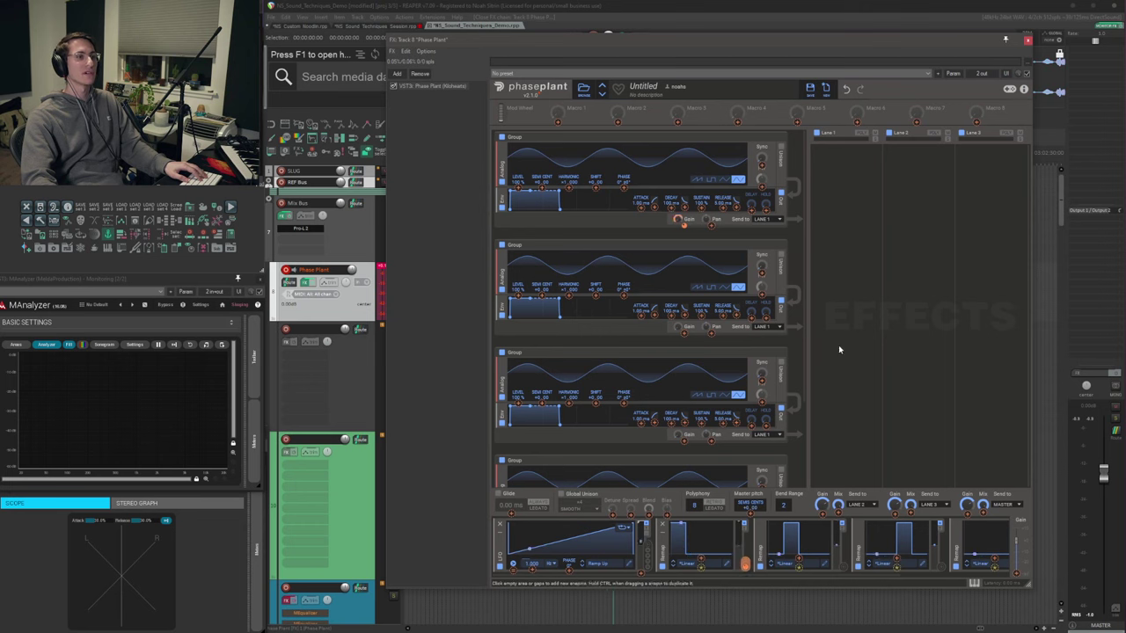
Modulate the gains of the second, third and fourth groups with the second, third and fourth Remaps respectively.
left_click(842, 565)
left_click_drag(686, 336, 686, 336)
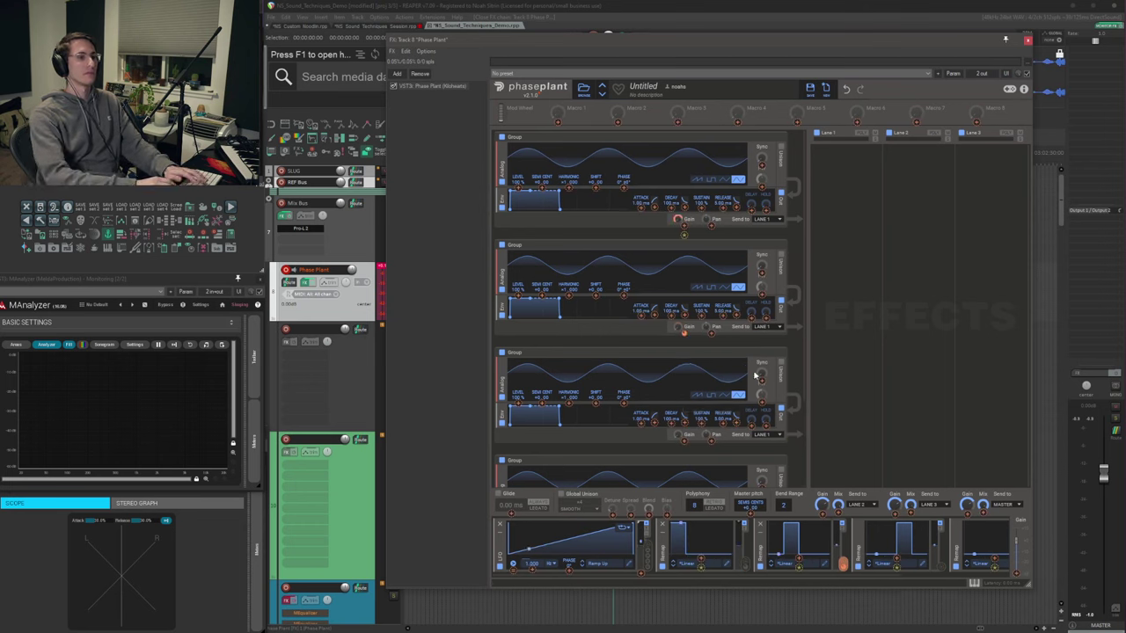
scroll(922, 568, "down", 2)
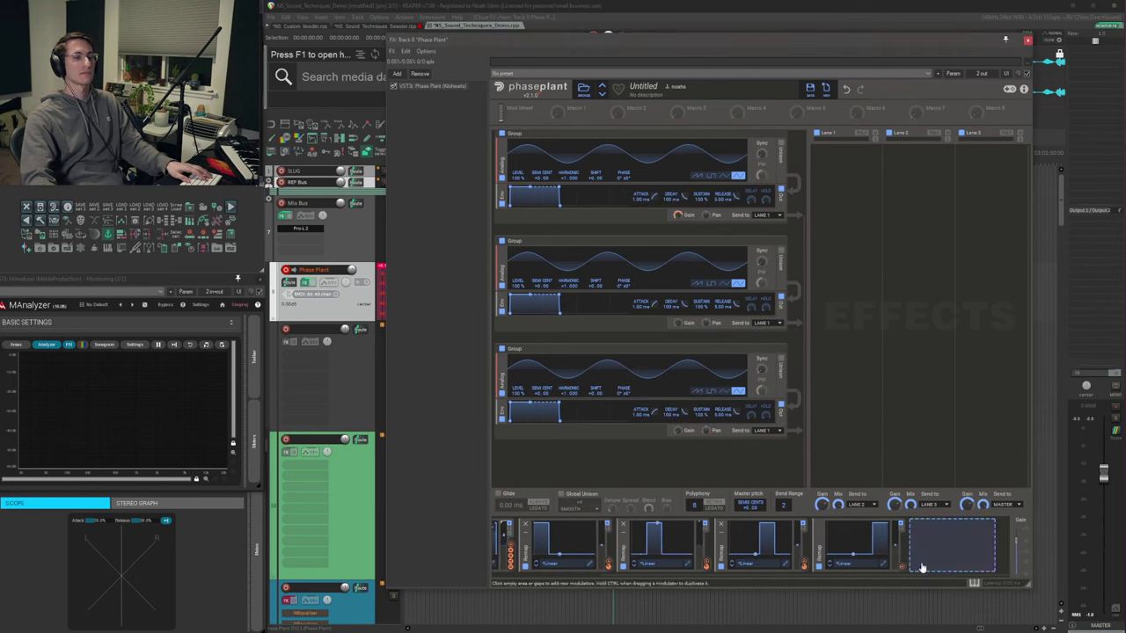
right_click(681, 434)
left_click(708, 469)
left_click_drag(695, 576, 576, 528)
Set the oscillator harmonics to 2 in the second group, 3 in the third and 4 in the fourth.
scroll(737, 319, "up", 2)
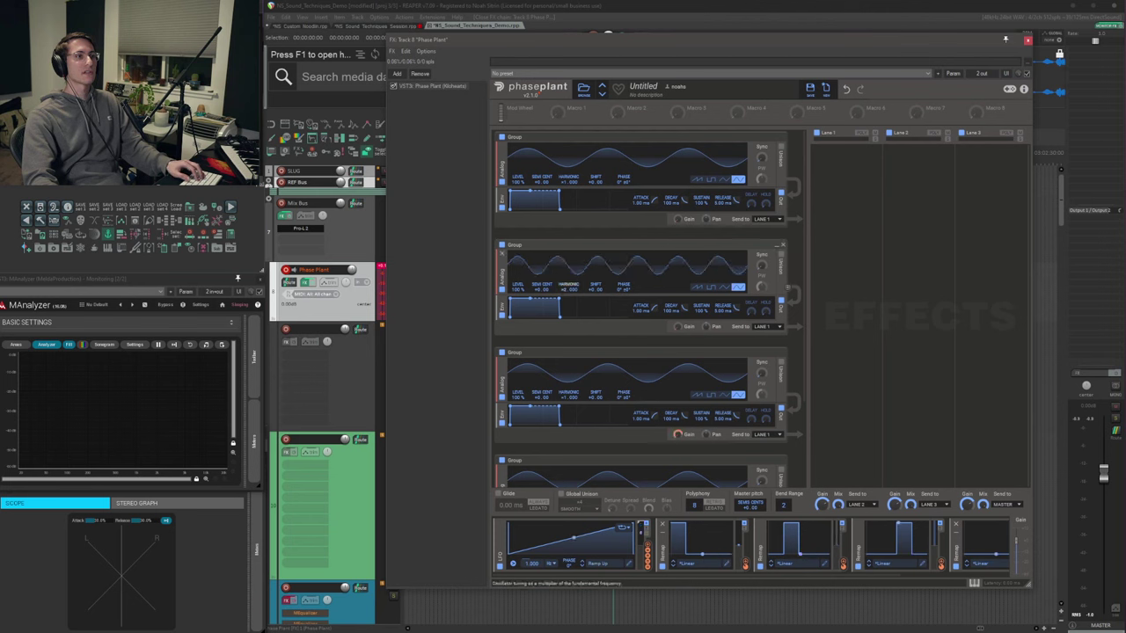
scroll(581, 321, "up", 3)
scroll(568, 310, "up", 1)
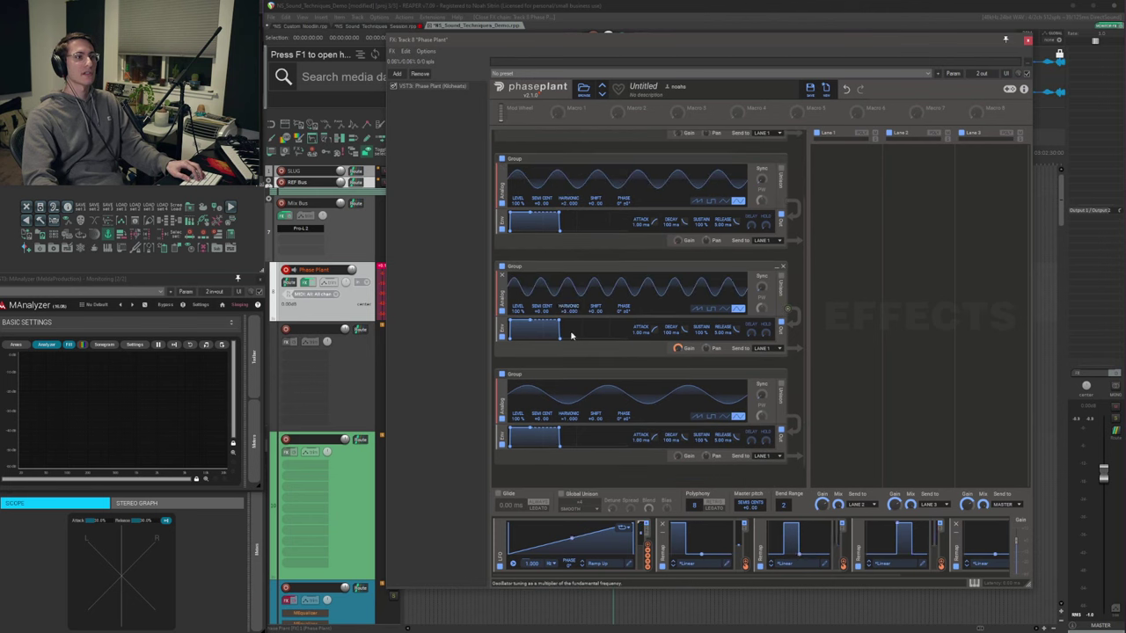
scroll(568, 418, "up", 2)
scroll(568, 413, "up", 1)
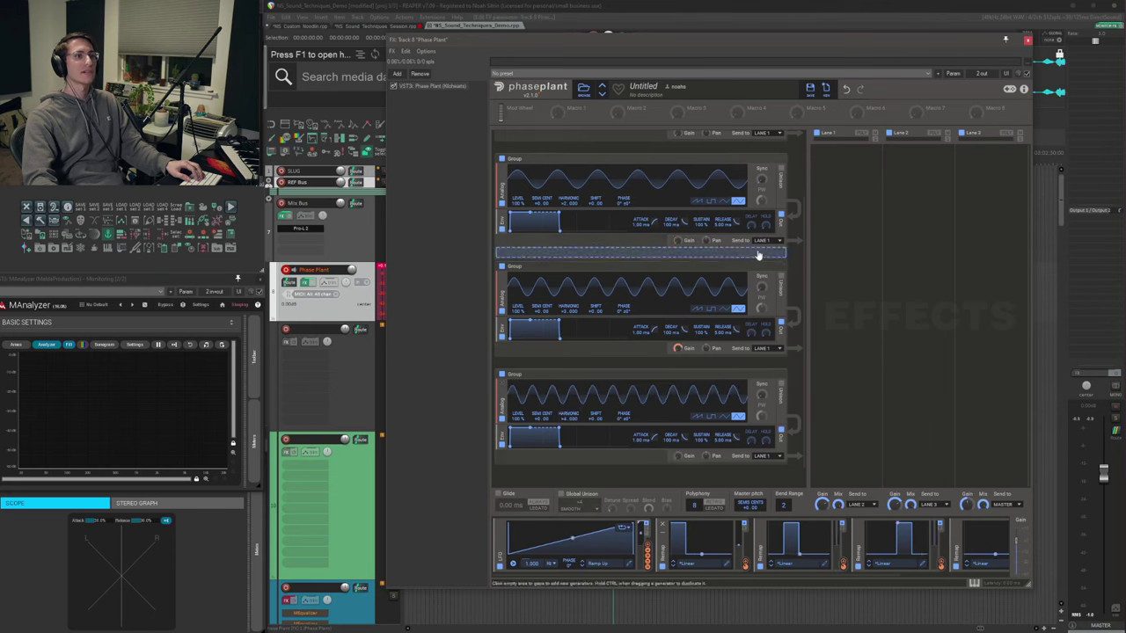
scroll(774, 254, "up", 1)
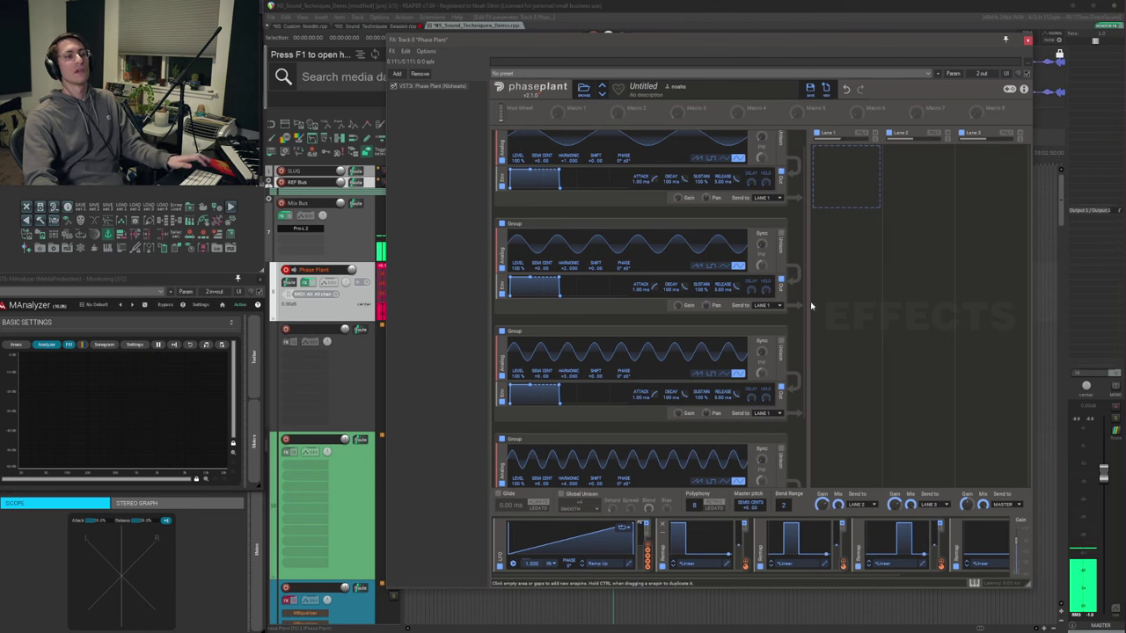
mouse_move(839, 579)
left_mouse_down()
mouse_move(940, 583)
mouse_move(821, 575)
left_mouse_up()
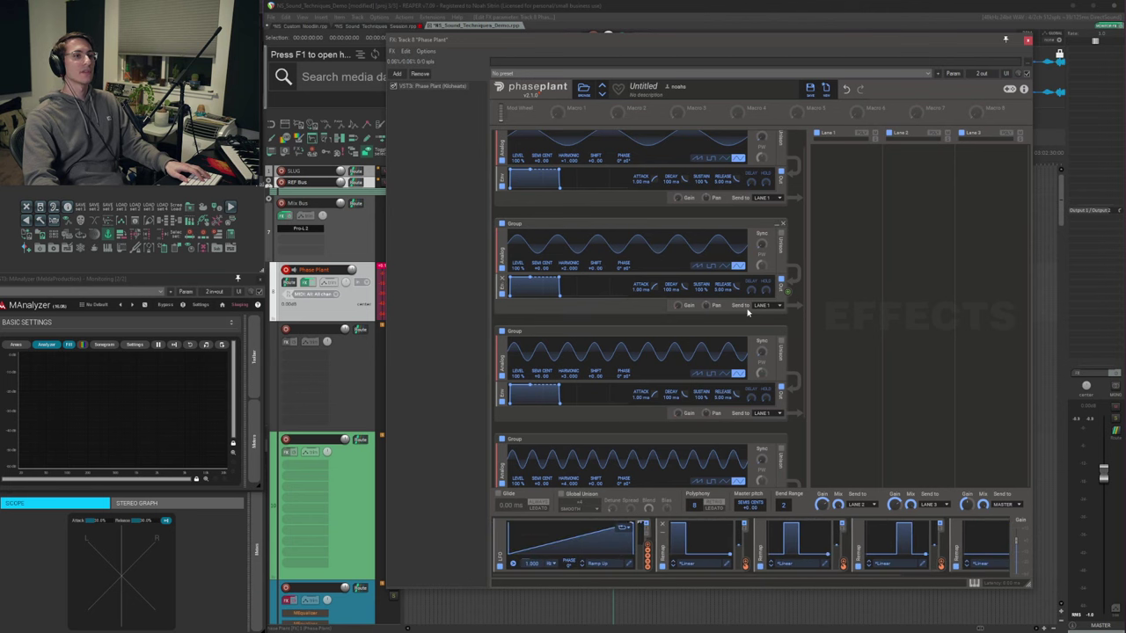
scroll(785, 299, "up", 1)
left_click_drag(727, 162, 727, 164)
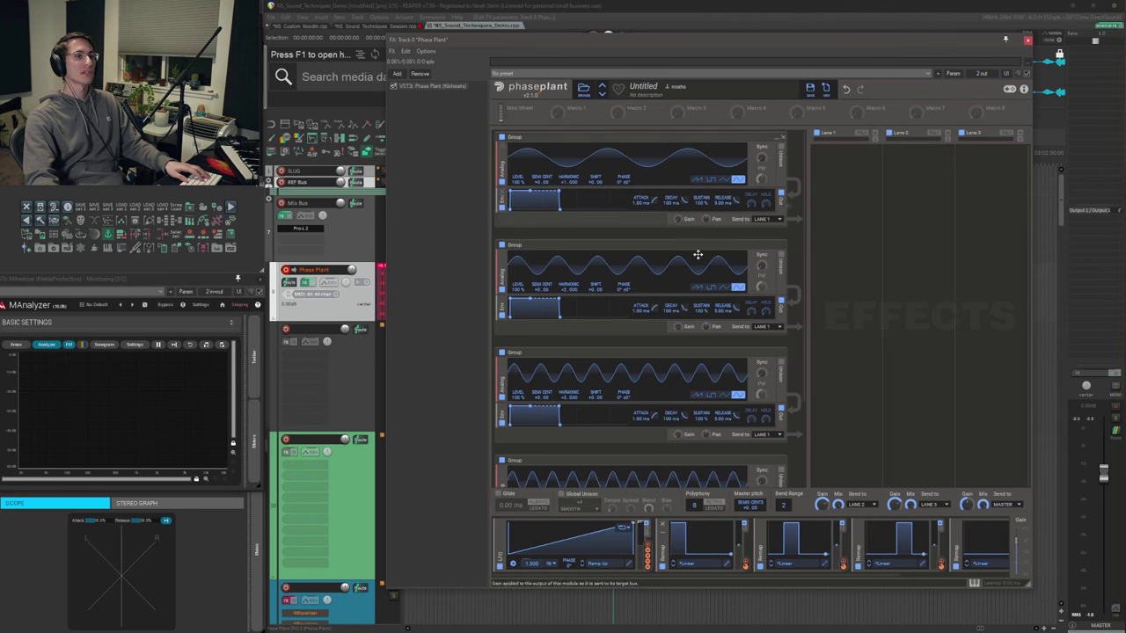
Assign Macro 1 to the ramp LFO's rate and turn the macro to vary the switching speed.
scroll(798, 305, "down", 2)
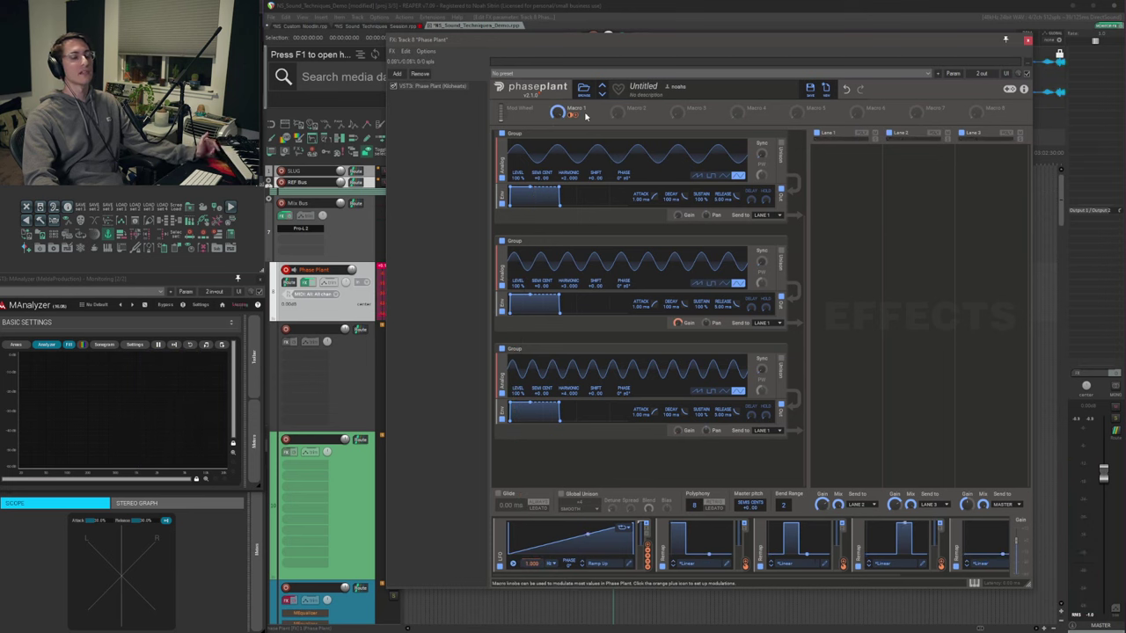
mouse_move(569, 120)
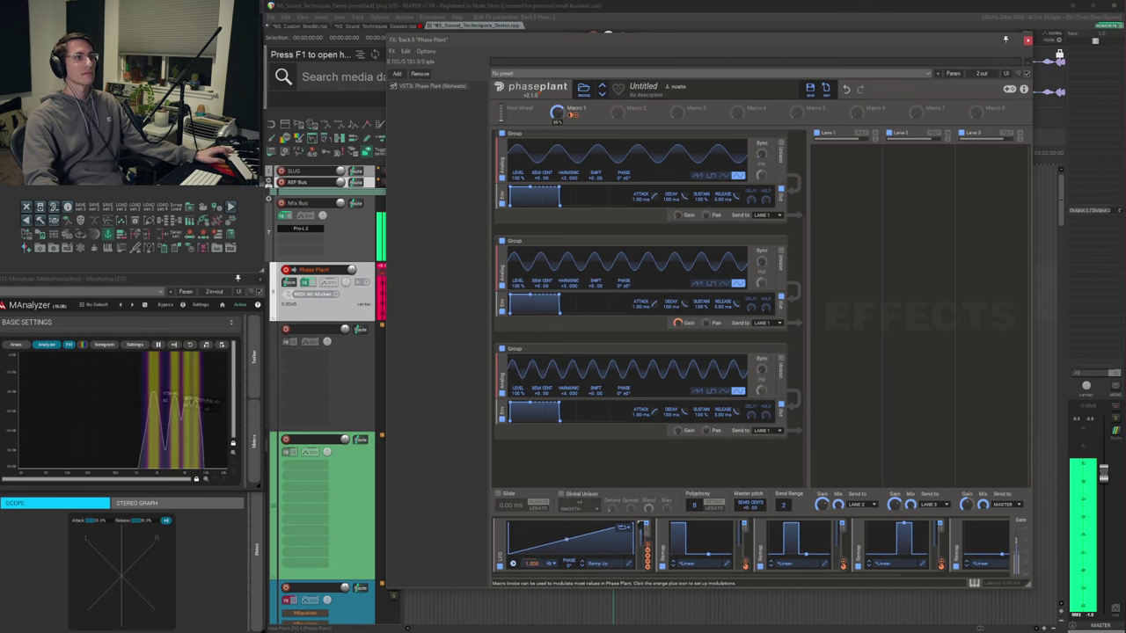
left_click_drag(556, 115, 557, 53)
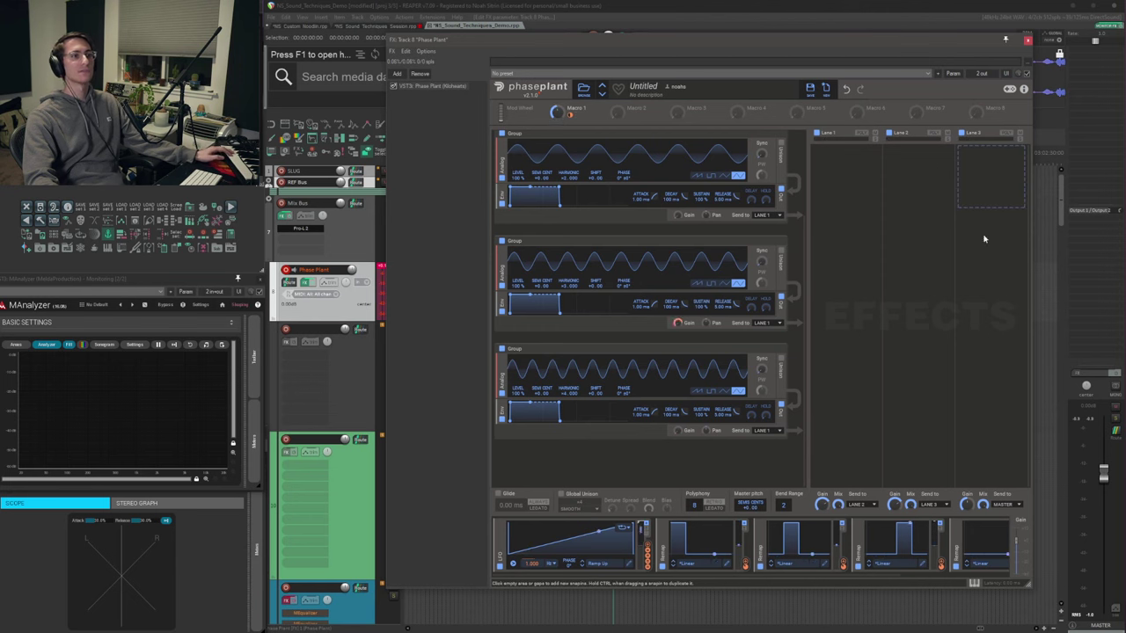
Add a Dual Delay followed by a Reverb to Lane 3.
scroll(799, 237, "up", 2)
scroll(802, 239, "up", 1)
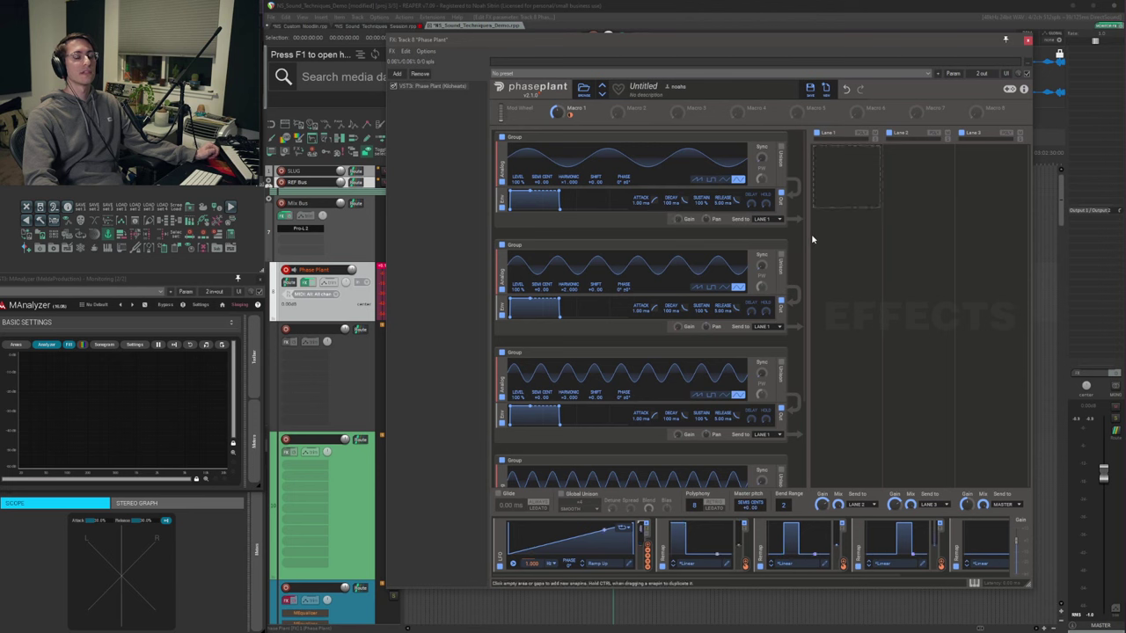
left_click(991, 181)
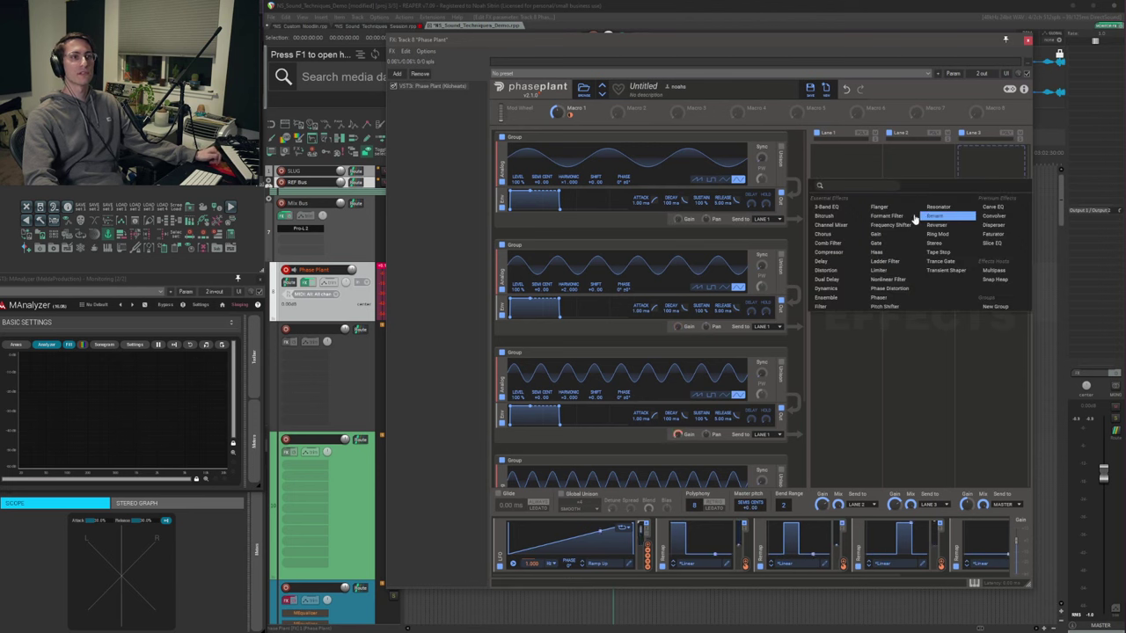
left_click(829, 279)
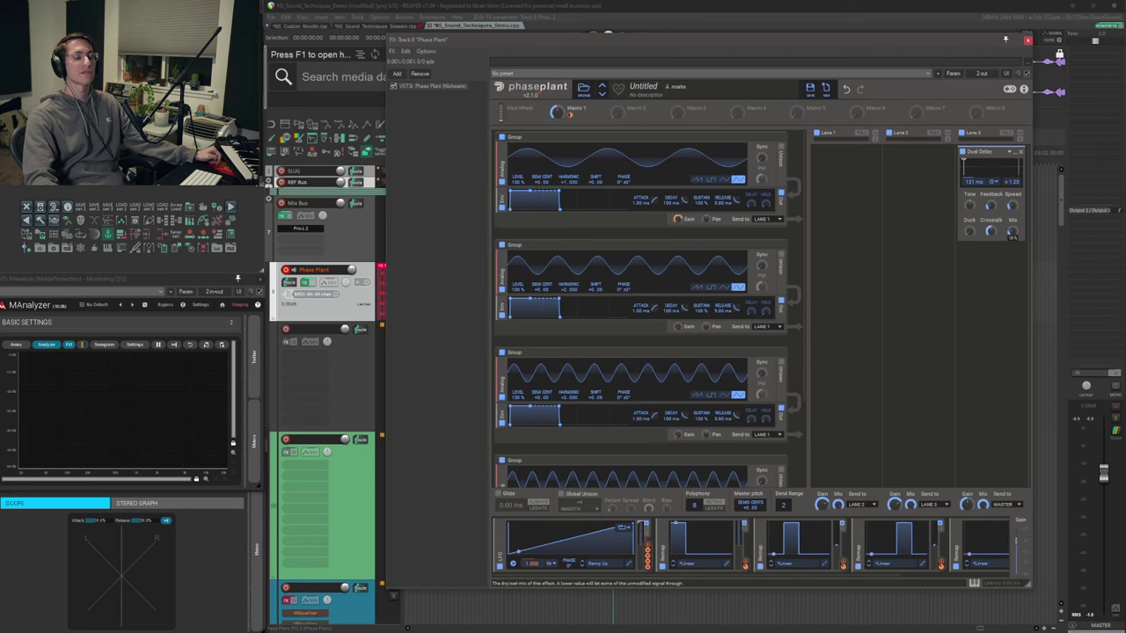
left_click(997, 252)
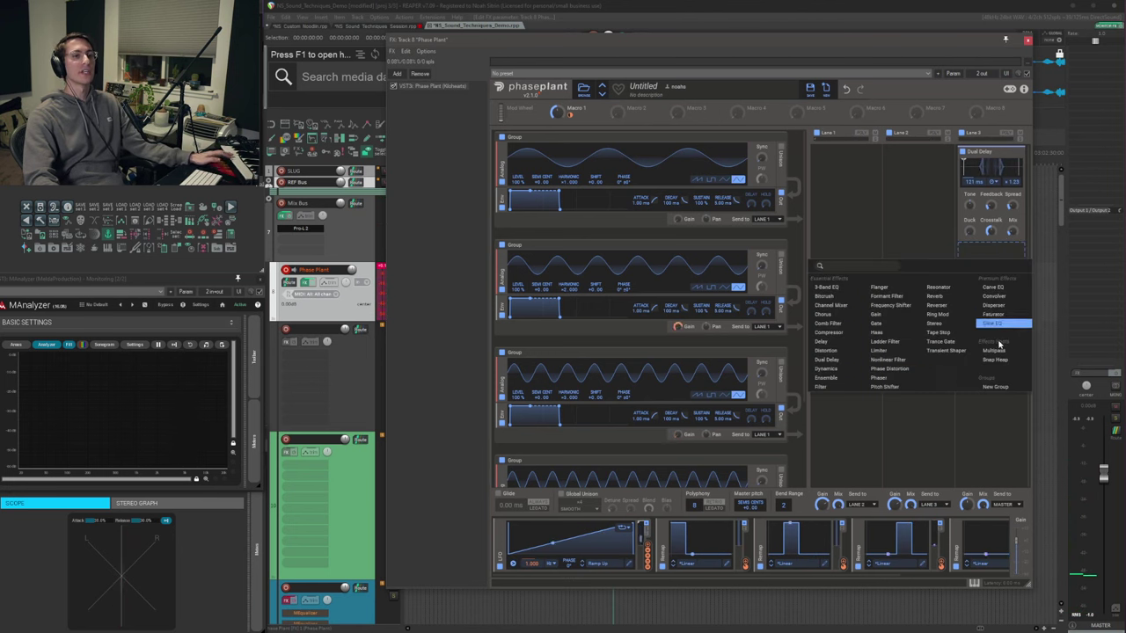
left_click(942, 299)
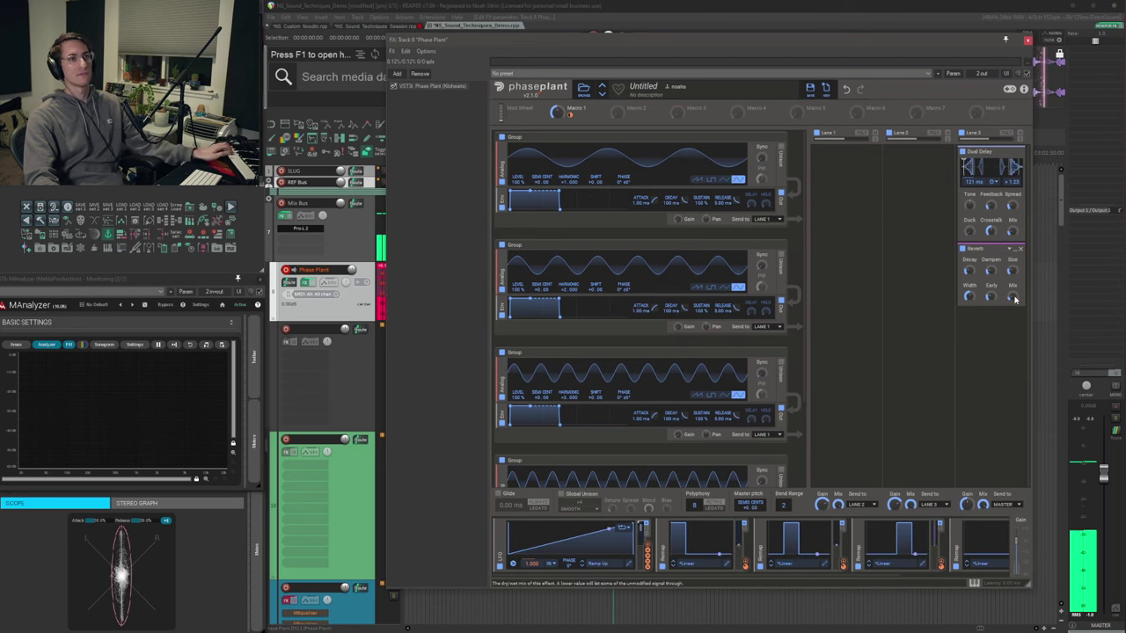
Add a Frequency Shifter and a Ring Mod to Lane 2, and set the frequency shift to 750 Hz.
left_click(923, 182)
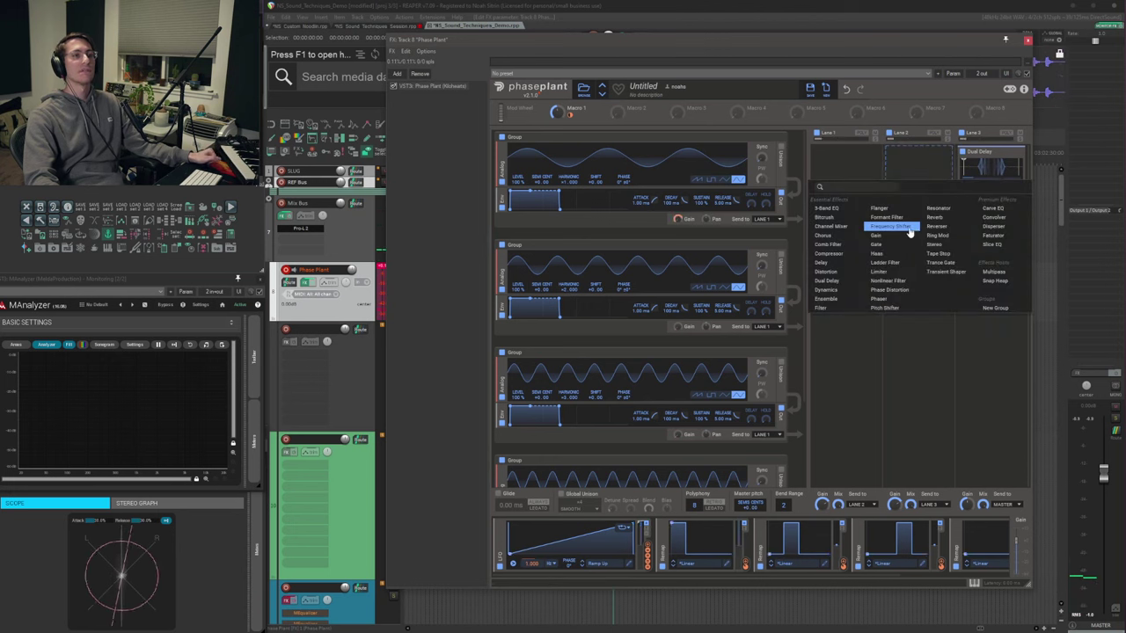
left_click(895, 227)
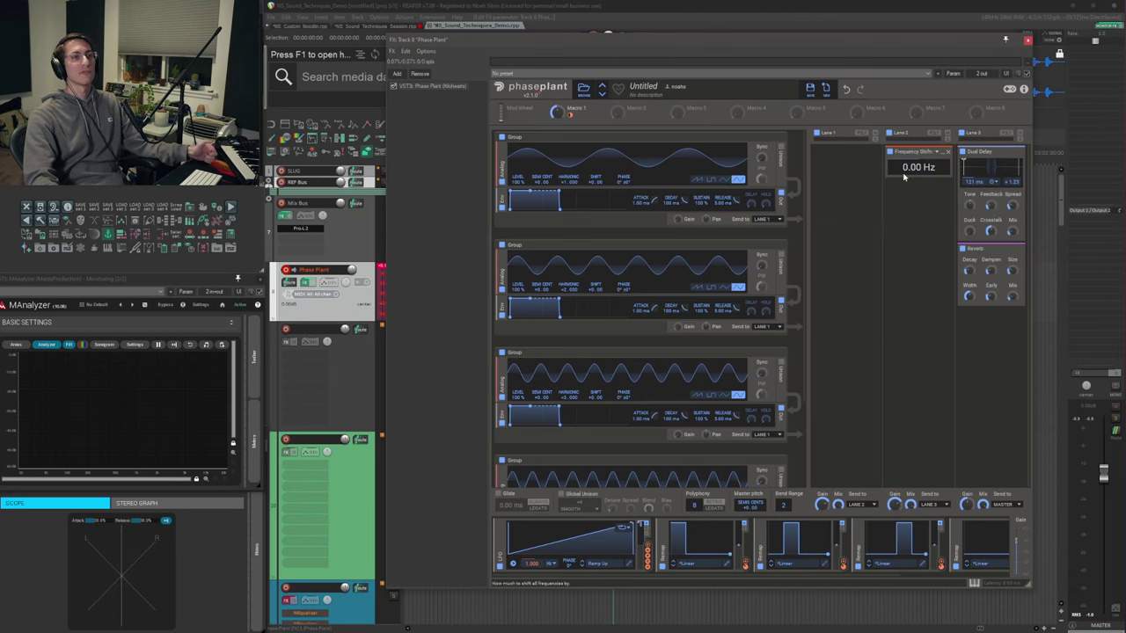
left_click_drag(908, 173, 915, 174)
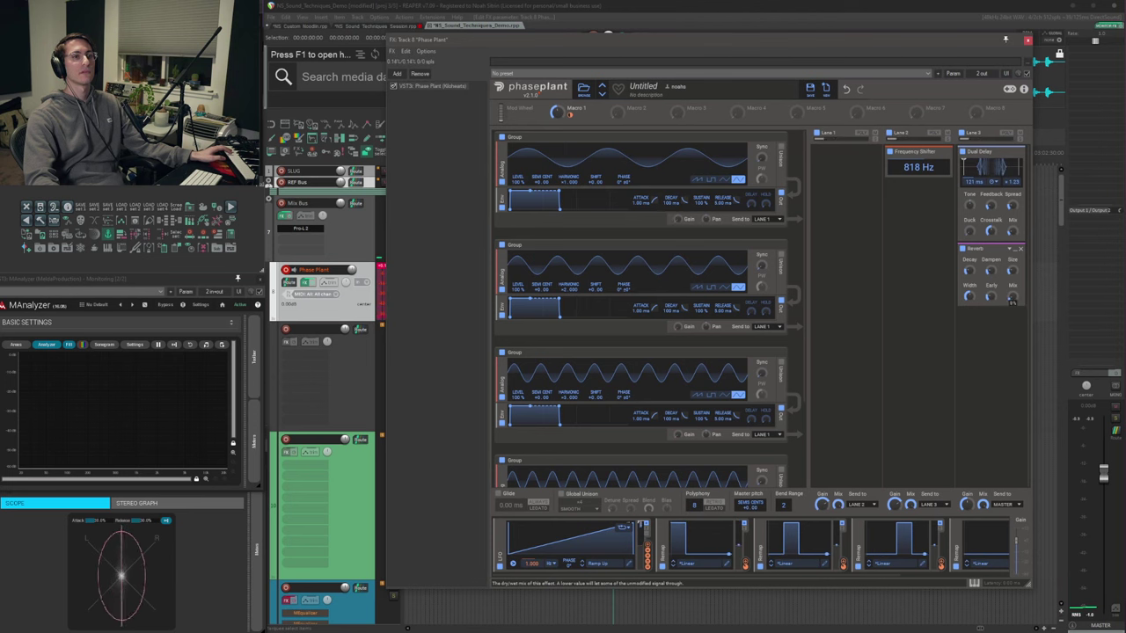
left_click(915, 195)
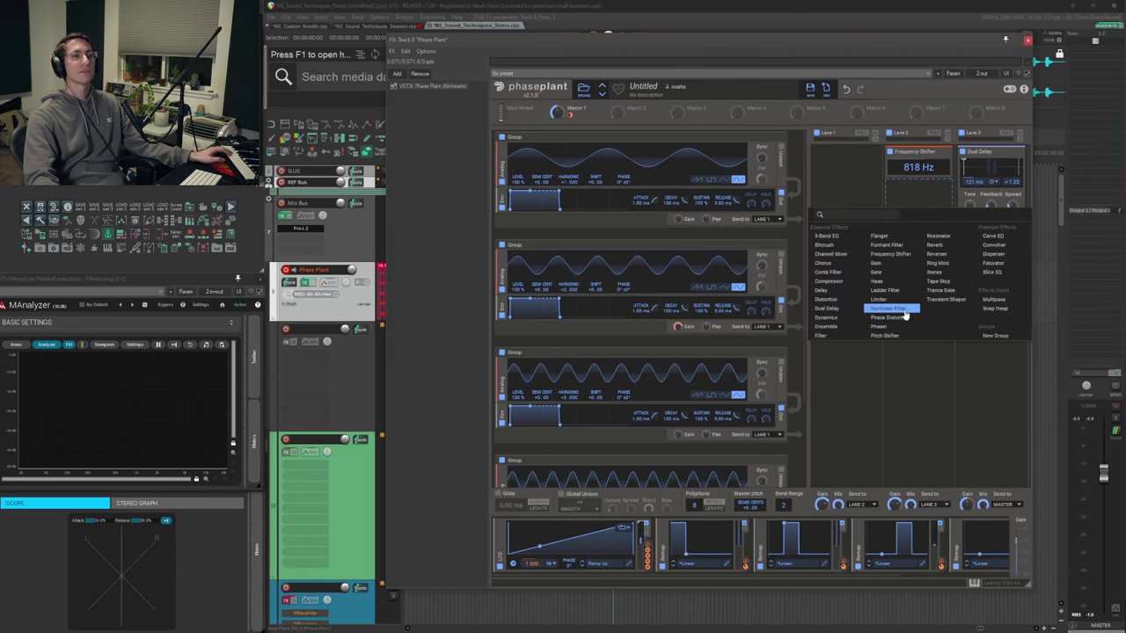
left_click(950, 264)
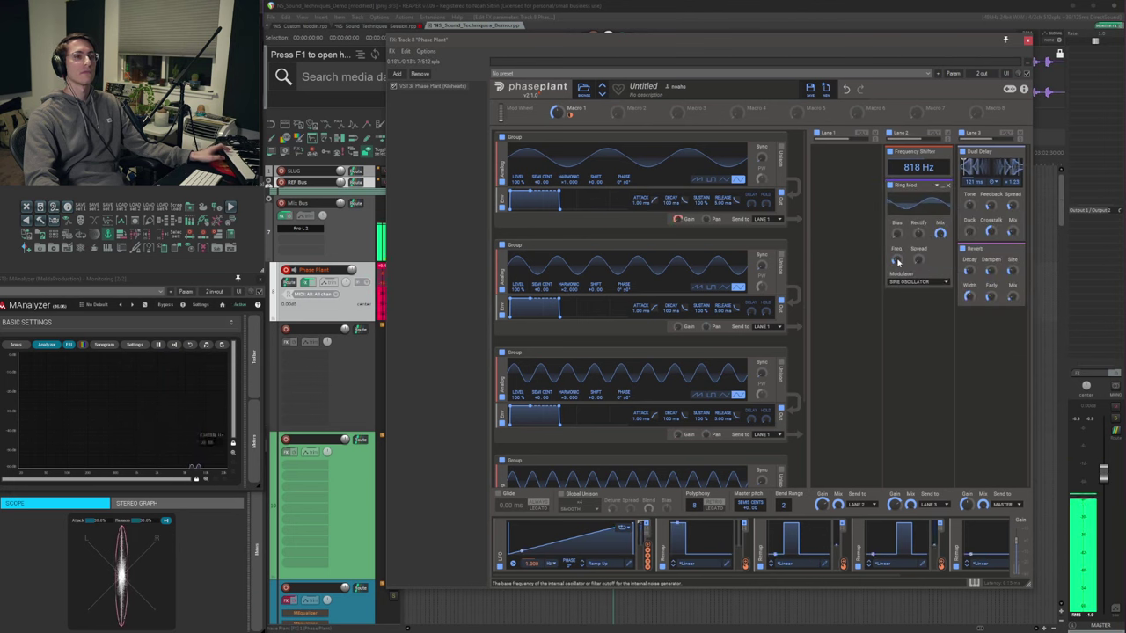
left_click_drag(917, 167, 917, 220)
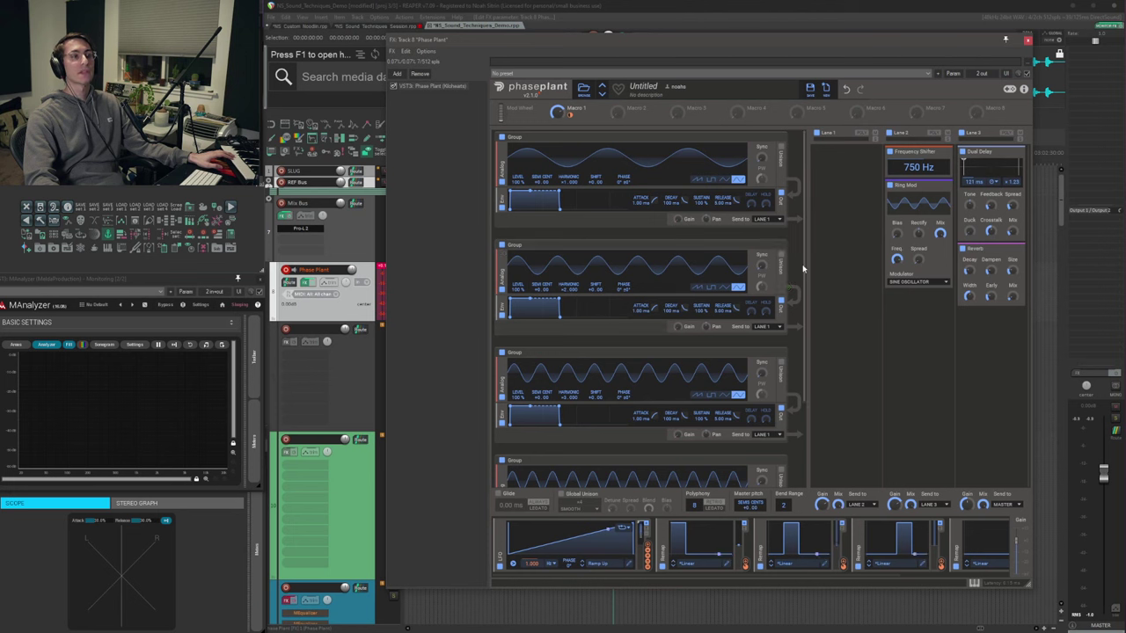
Change the oscillator waveforms to square in the first group, triangle in the second and saw in the third.
left_click(709, 181)
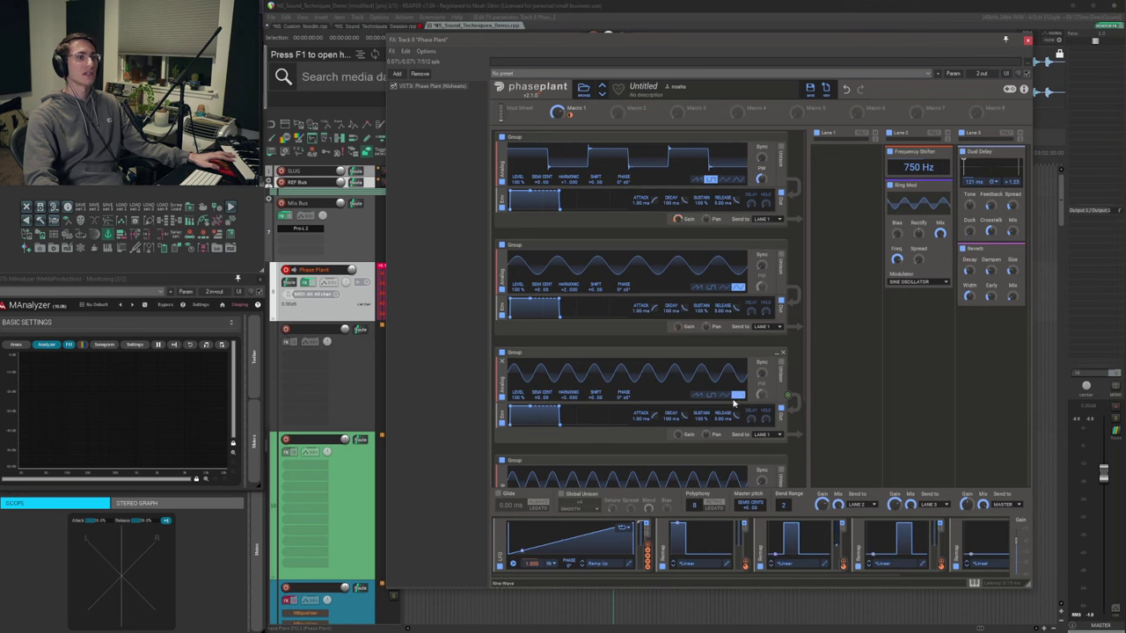
left_click(695, 397)
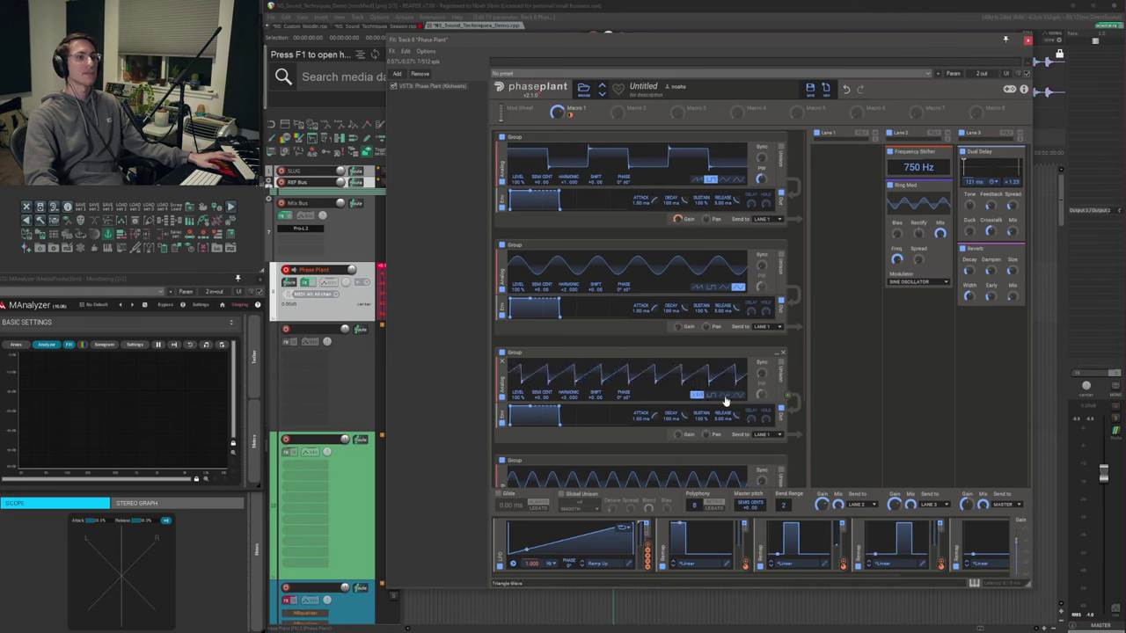
left_click(729, 288)
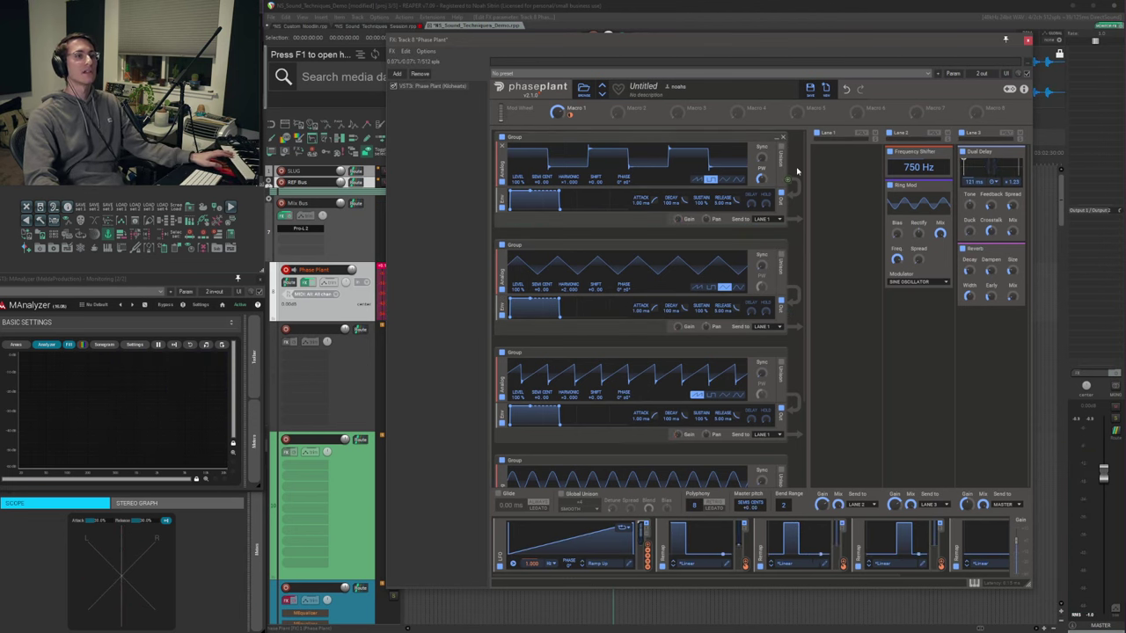
Modulate the second oscillator's shift and the third oscillator's phase from the first oscillator, and set the third's harmonic to 7.
left_click_drag(789, 183, 787, 192)
left_click_drag(621, 292, 596, 286)
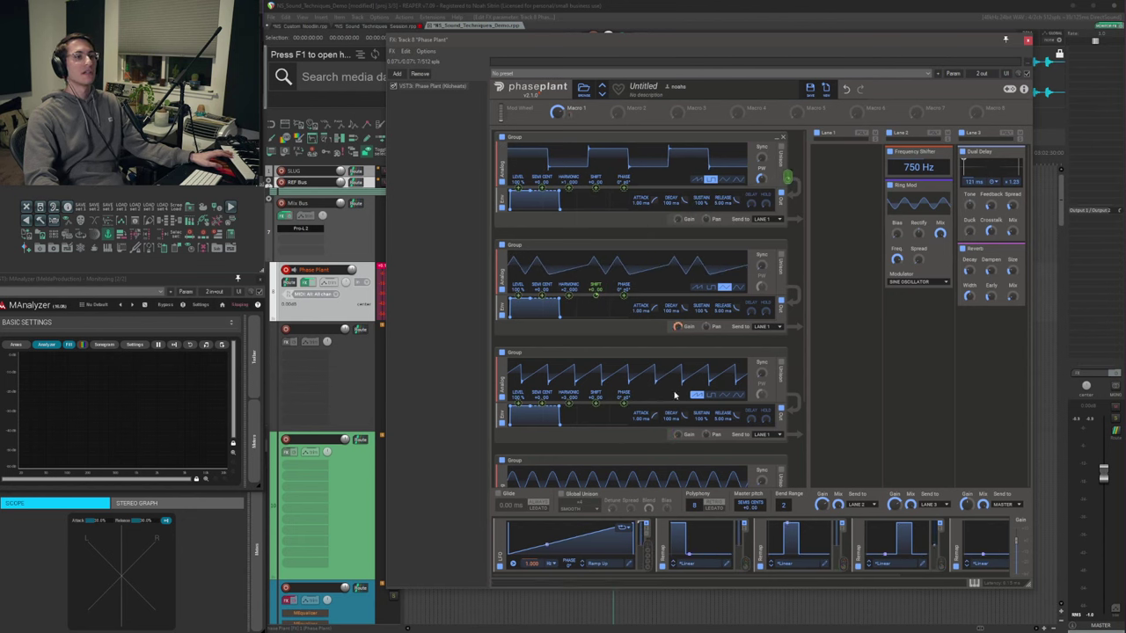
left_click(625, 403)
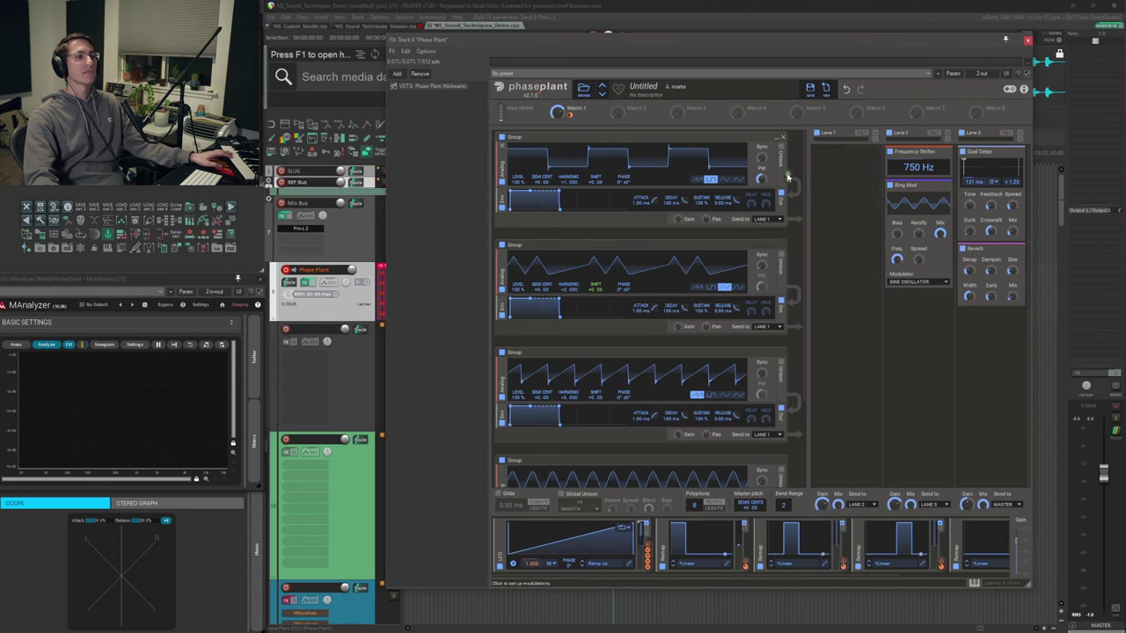
left_click_drag(788, 176, 624, 409)
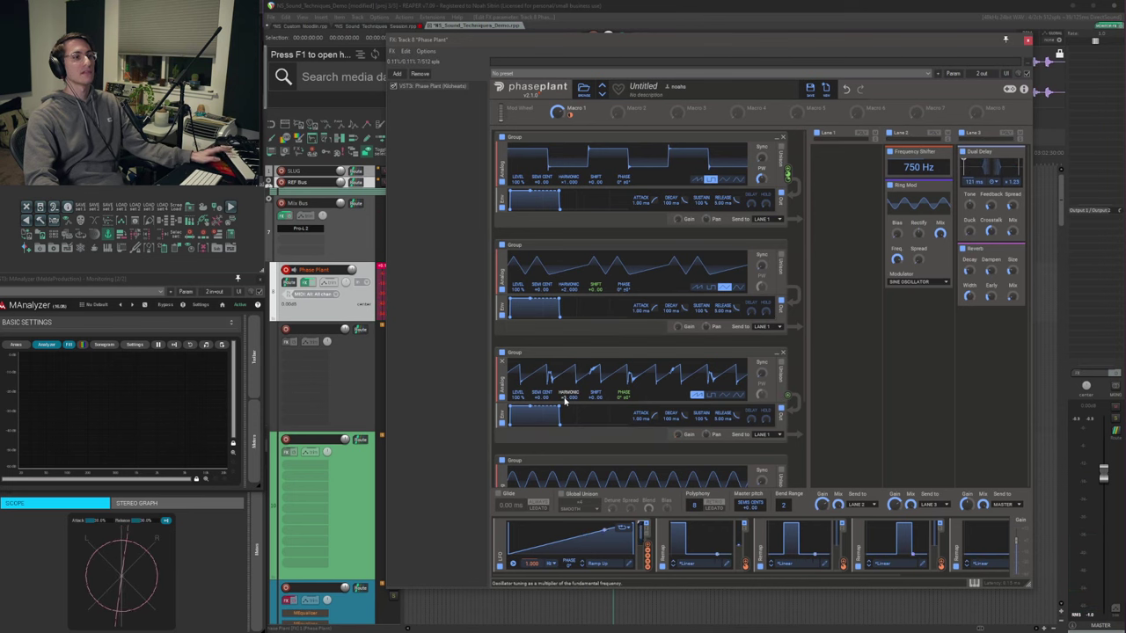
left_click_drag(565, 399, 565, 379)
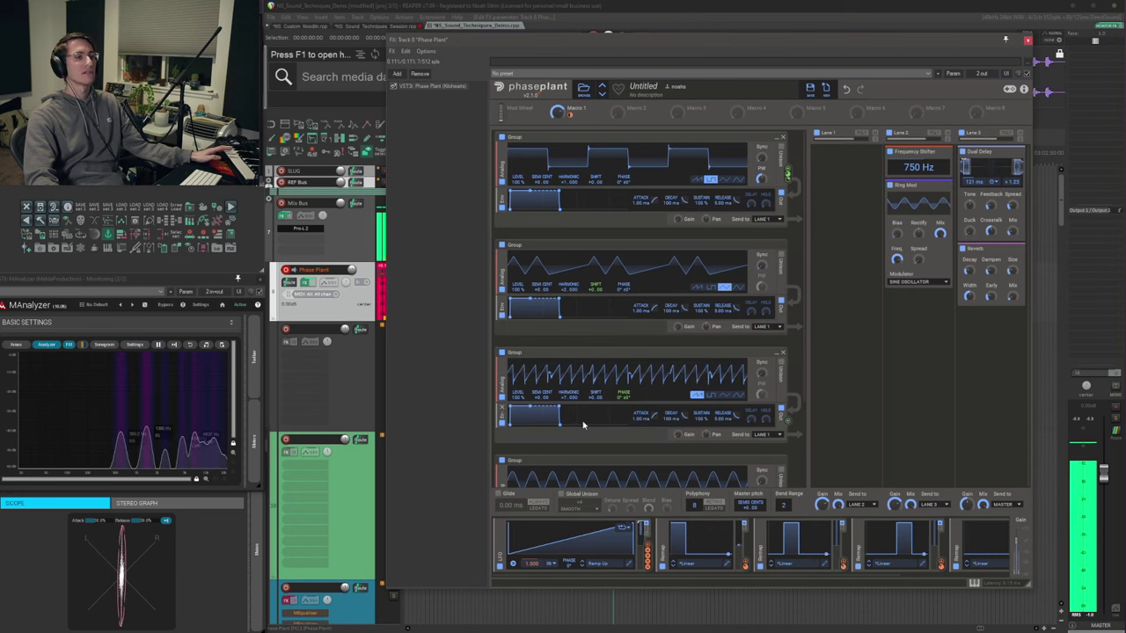
Set the fourth oscillator's harmonic to 2.
scroll(565, 400, "down", 2)
left_click_drag(565, 398, 565, 425)
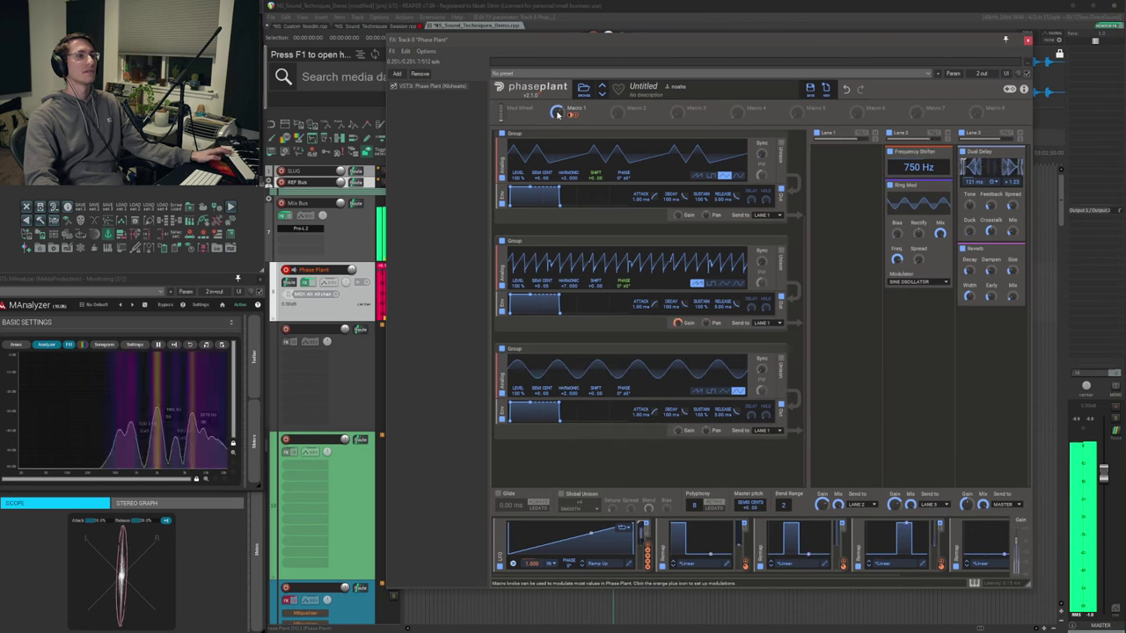
scroll(769, 319, "up", 2)
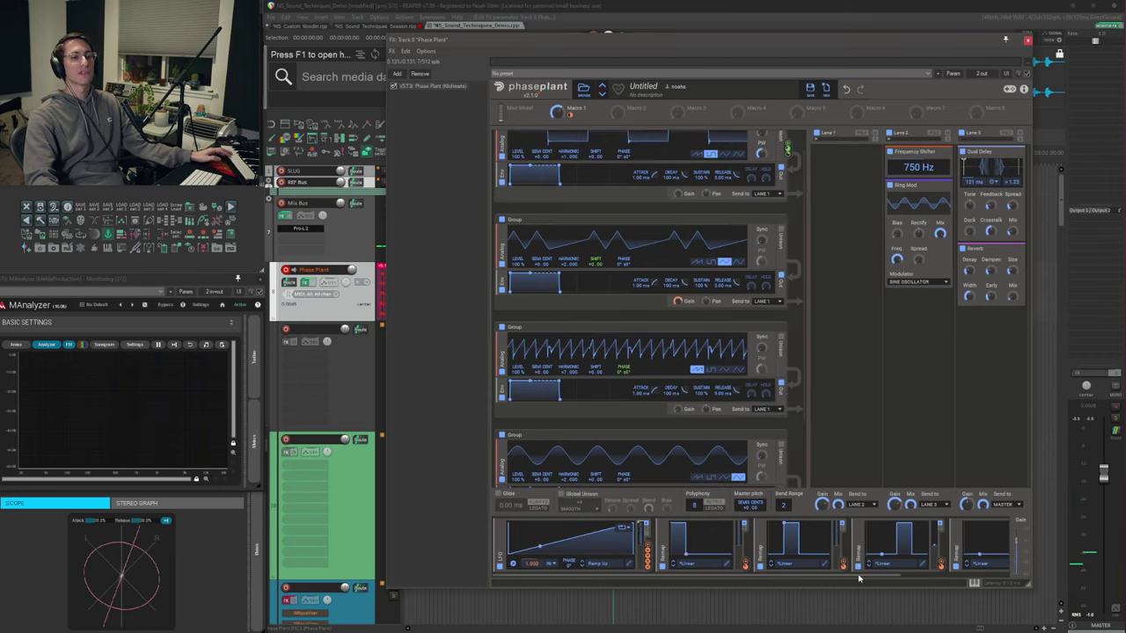
Add a Curve modulator after the last Remap and use it to modulate Lane 1's gain, with the base gain at -inf dB.
scroll(959, 539, "down", 3)
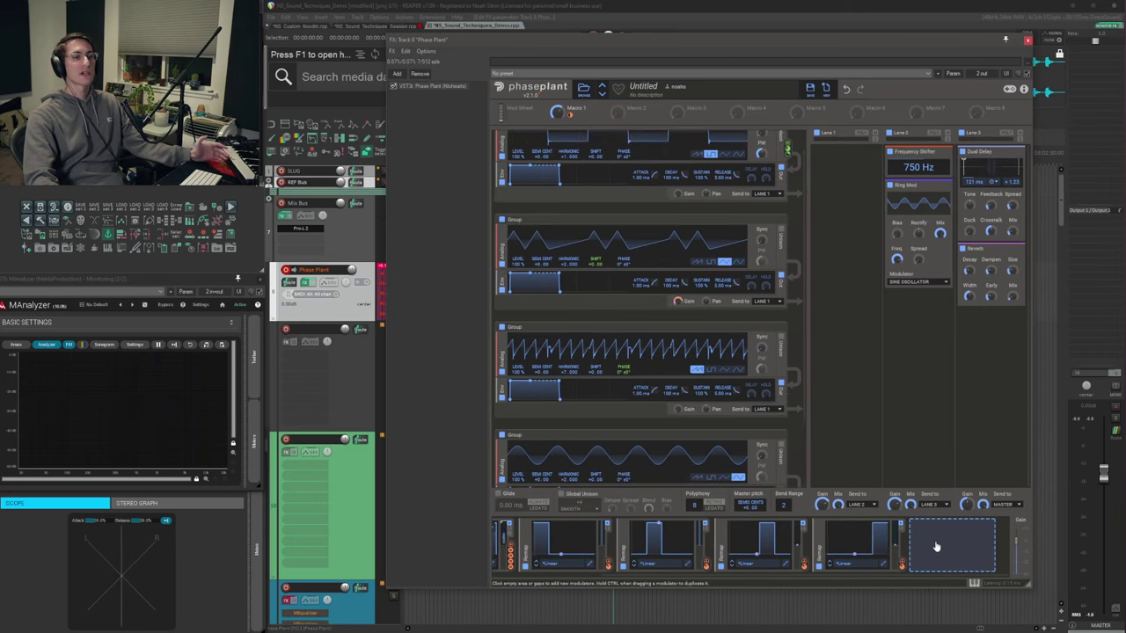
left_click(936, 547)
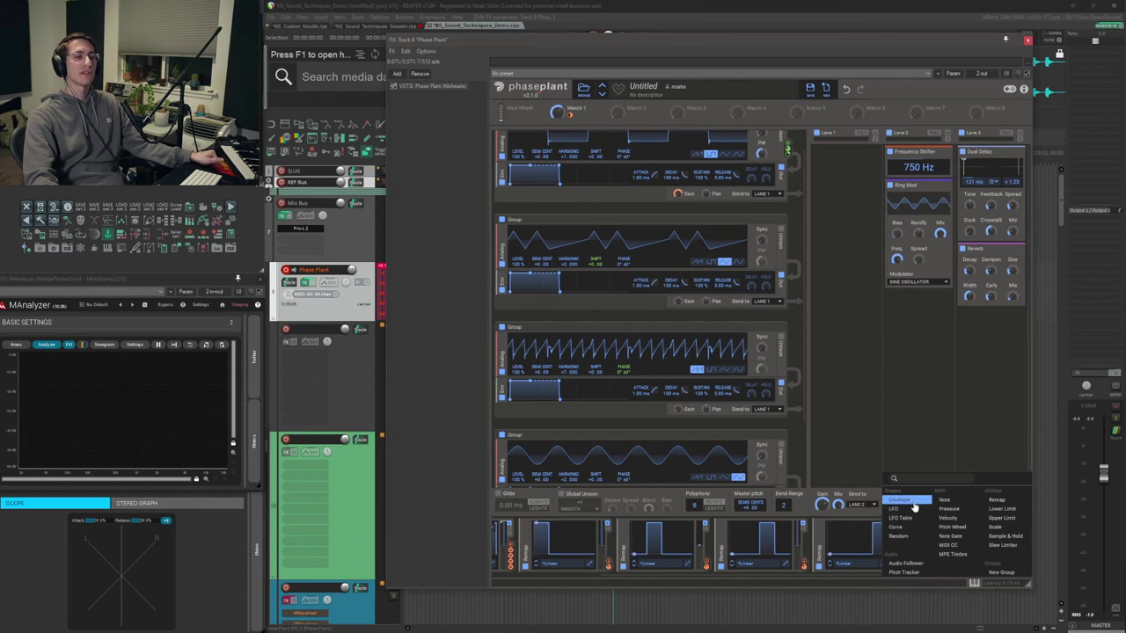
left_click(913, 526)
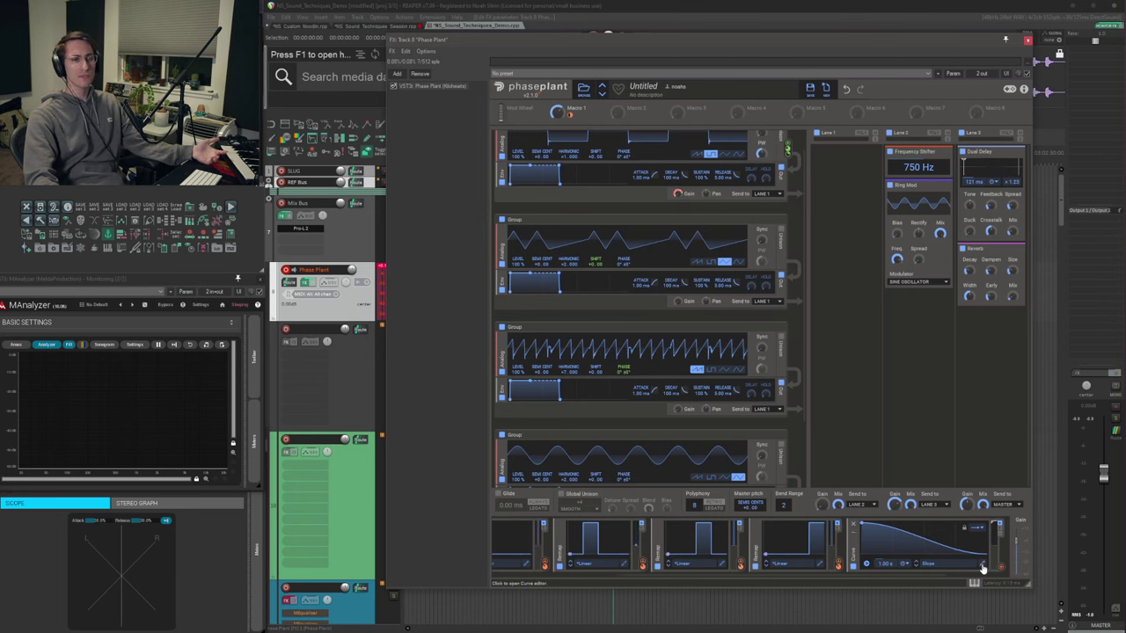
left_click_drag(1001, 569, 823, 517)
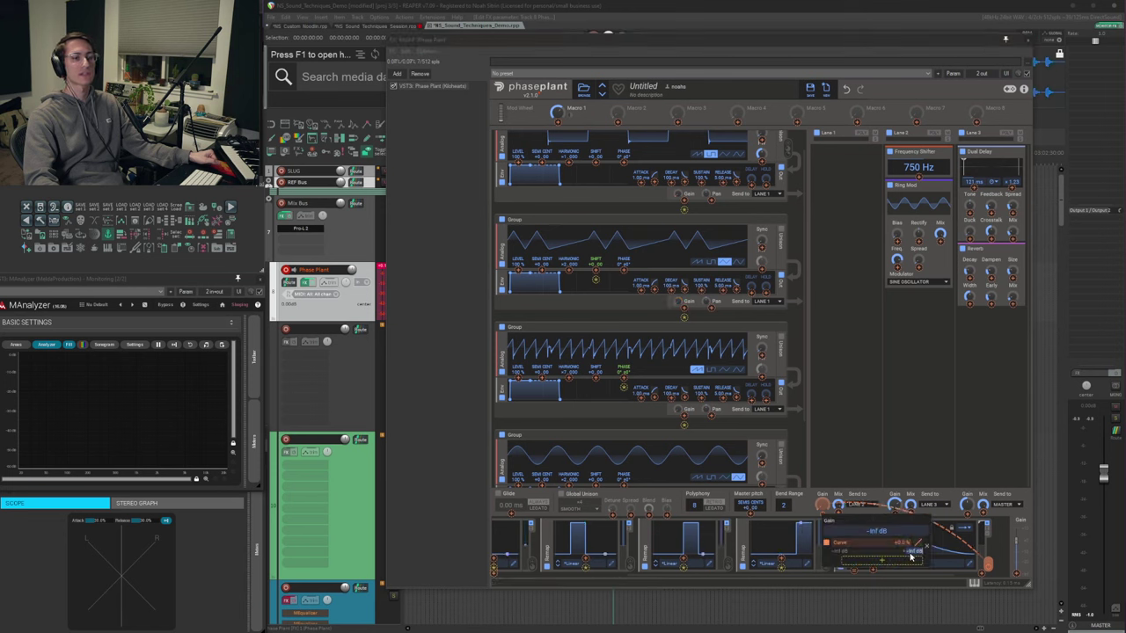
left_click(883, 556)
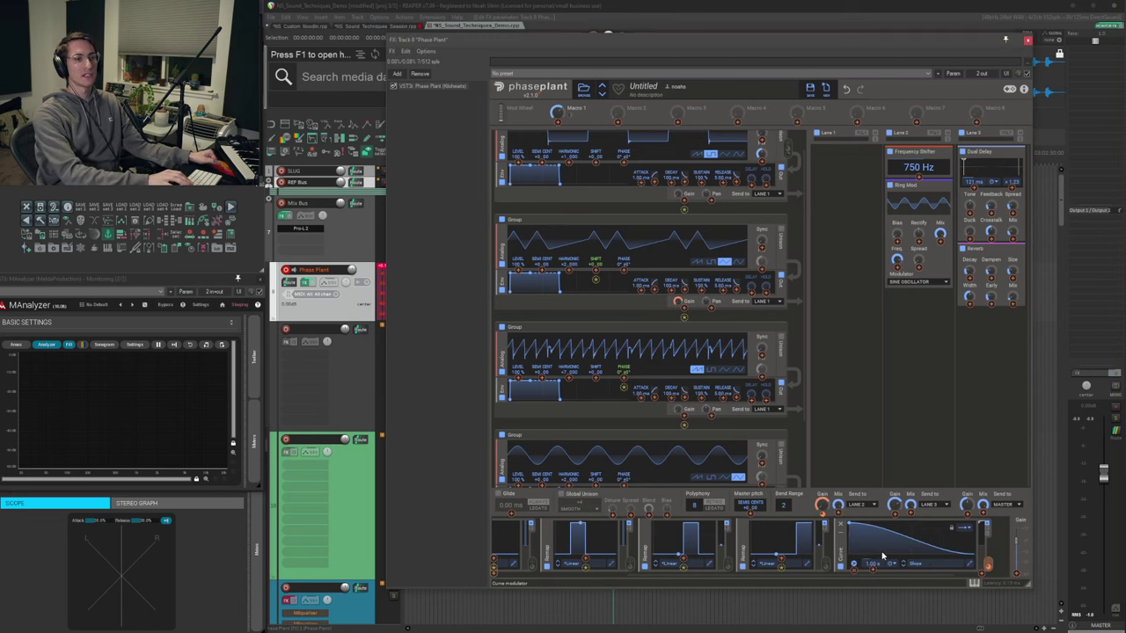
Redraw the Curve modulator freehand as an irregular, jagged shape with several peaks across its 1000 ms length.
left_click(970, 566)
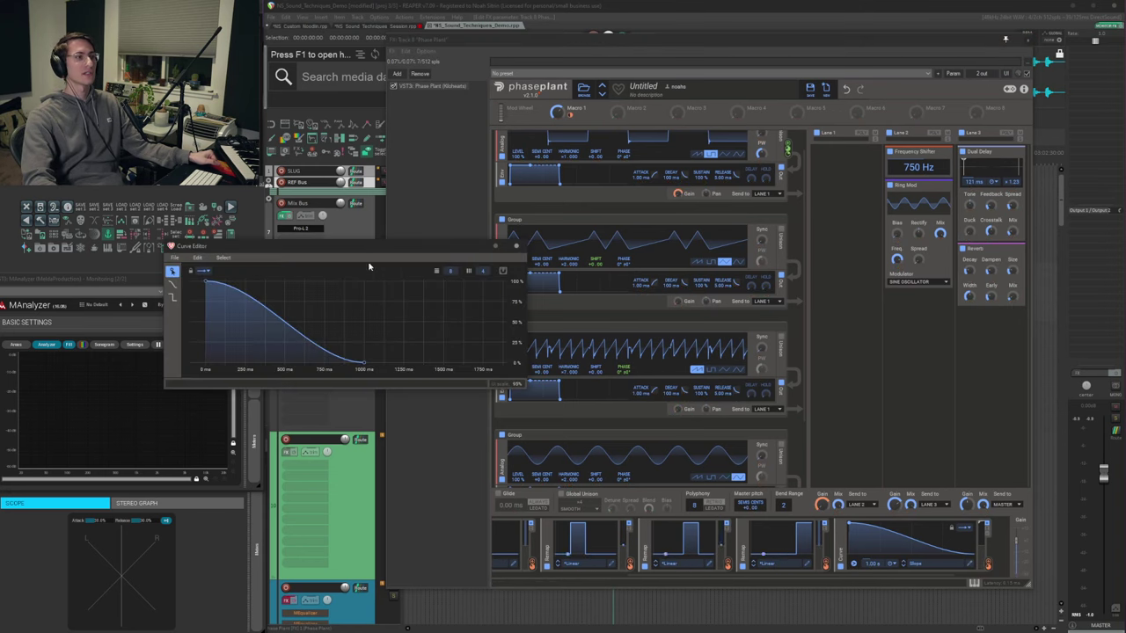
left_click_drag(337, 258, 744, 254)
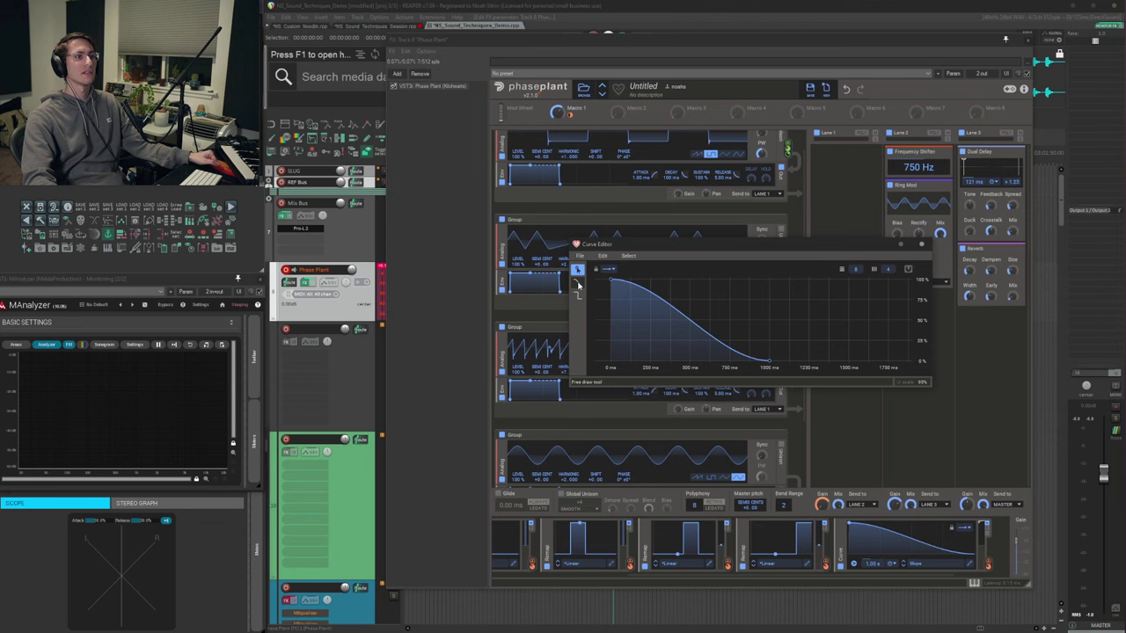
mouse_move(638, 293)
left_mouse_down()
mouse_move(641, 360)
mouse_move(653, 279)
mouse_move(685, 275)
mouse_move(707, 290)
mouse_move(730, 281)
mouse_move(741, 339)
mouse_move(770, 356)
left_mouse_up()
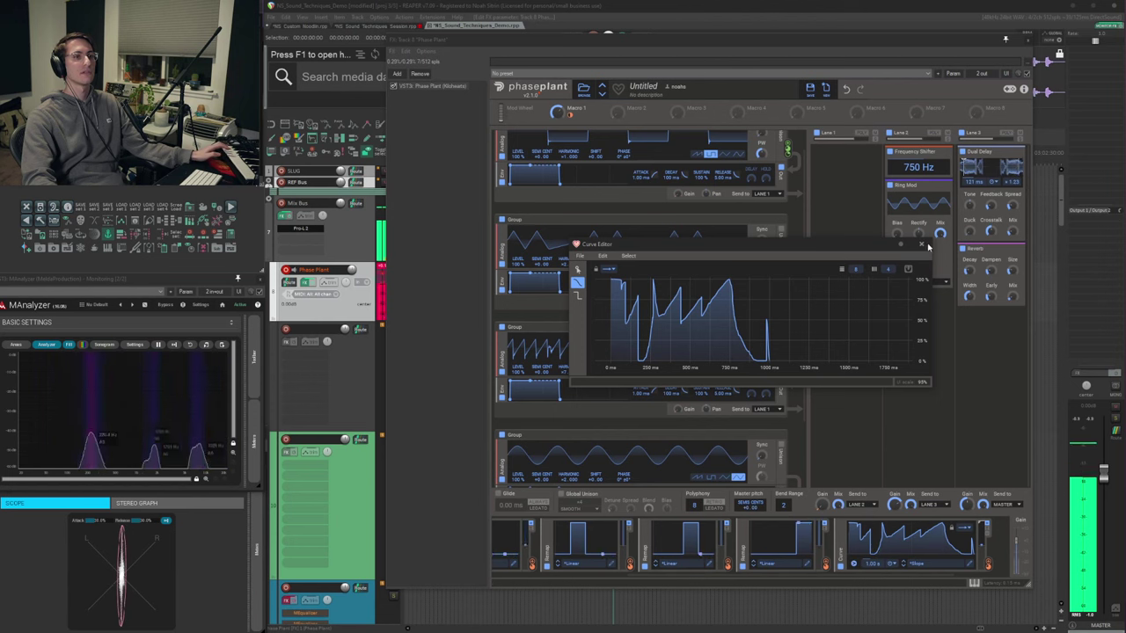
left_click(855, 221)
Adjust how strongly the first oscillator modulates the third's phase, and raise the Ring Mod's frequency.
scroll(796, 180, "up", 1)
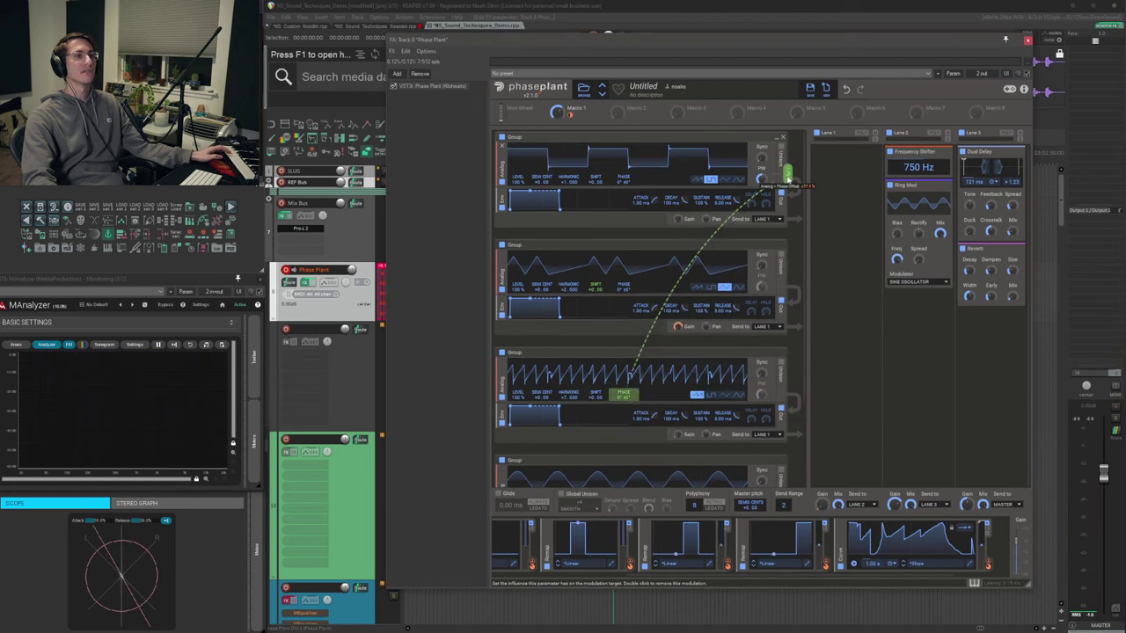
left_click_drag(787, 174, 787, 167)
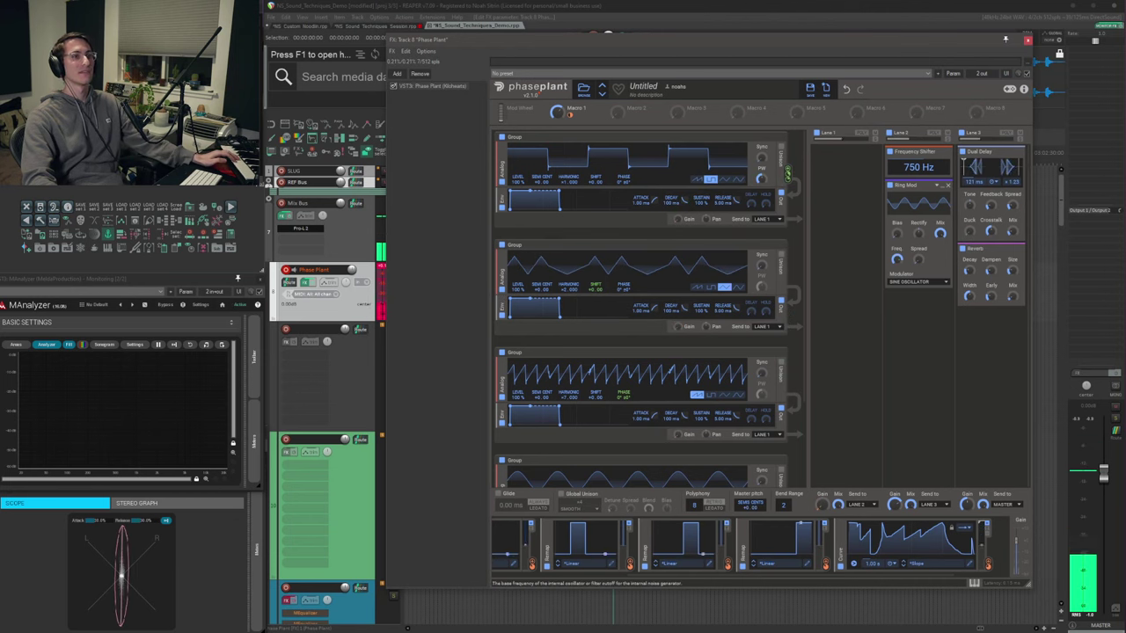
left_click_drag(897, 259, 897, 249)
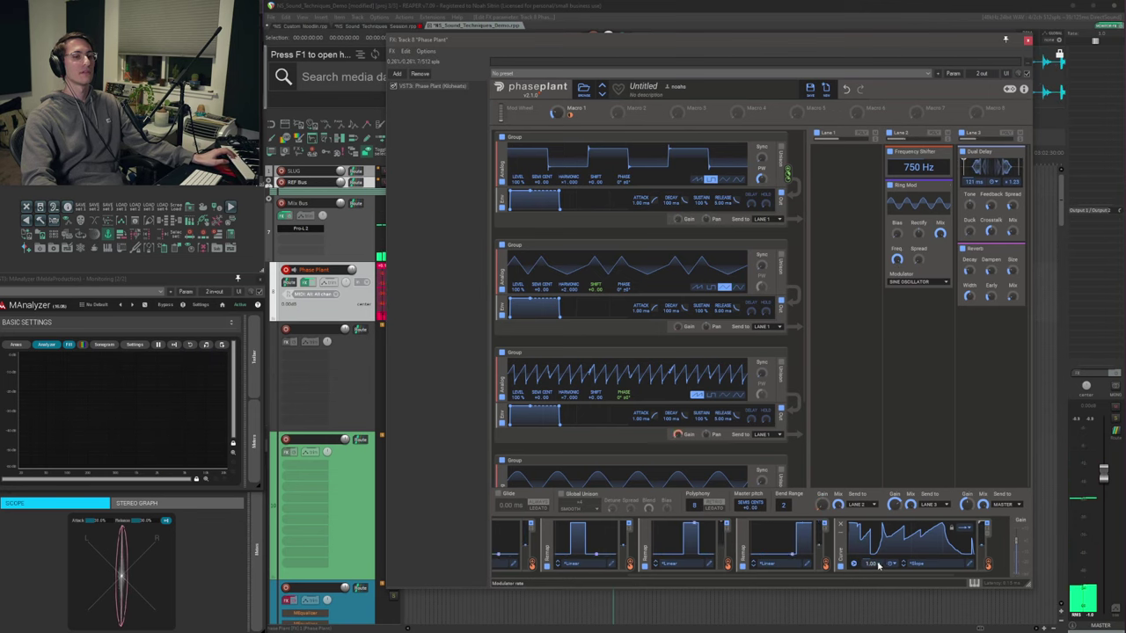
scroll(874, 564, "up", 3)
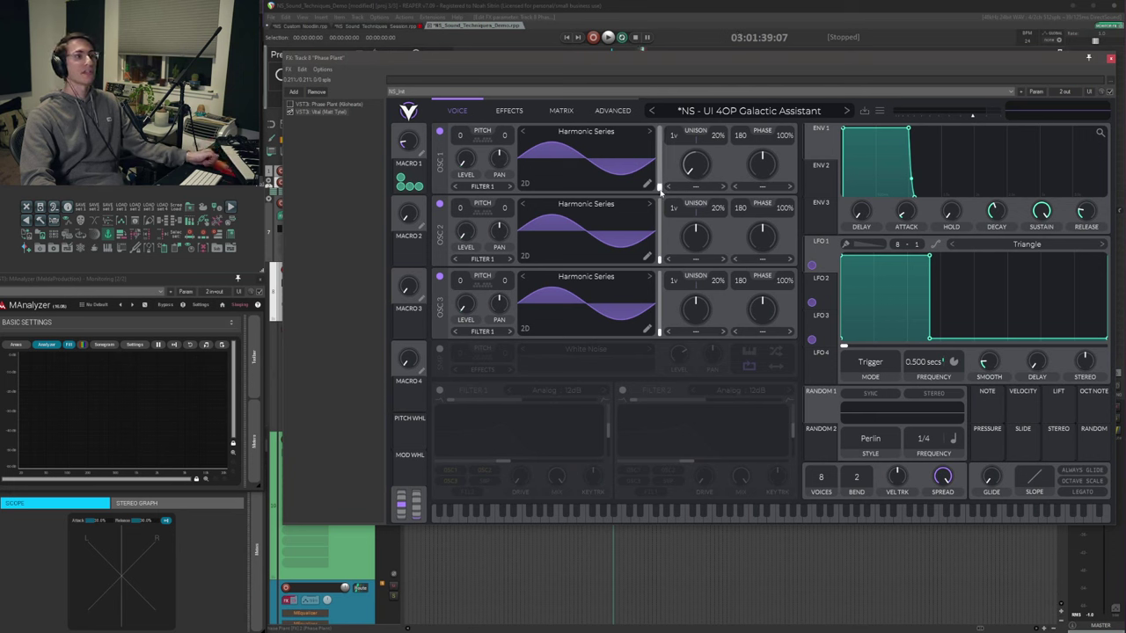
In Vital, raise the Harmonic Series wavetable frames of all three oscillators, with oscillator 1 at frame 57.43 and oscillator 3 highest.
left_click_drag(658, 188, 656, 176)
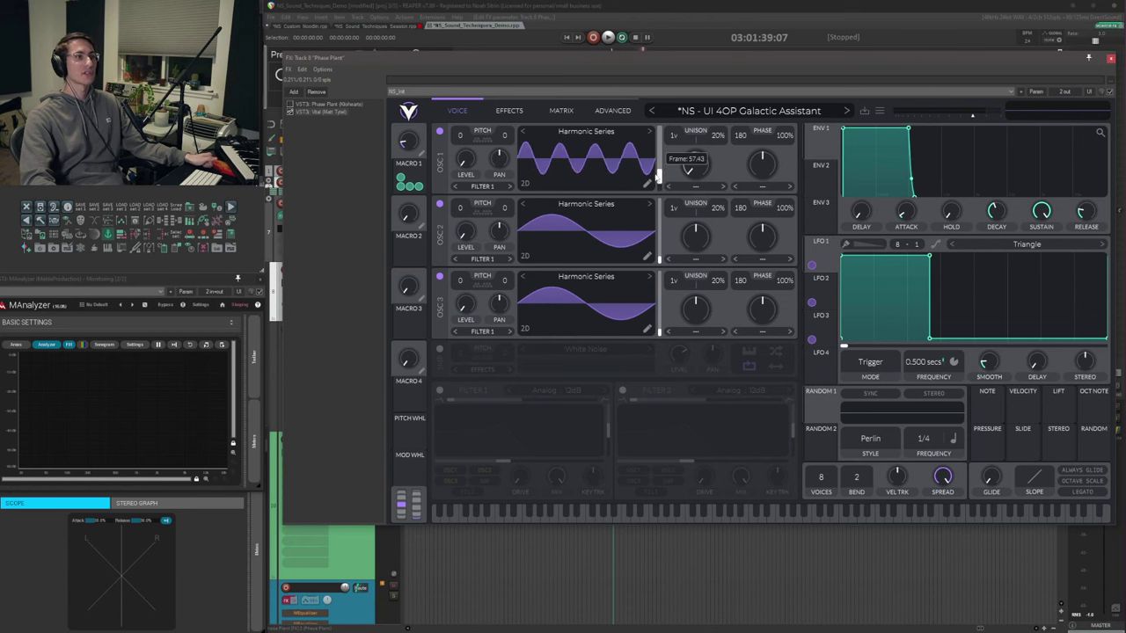
left_click_drag(659, 262, 658, 252)
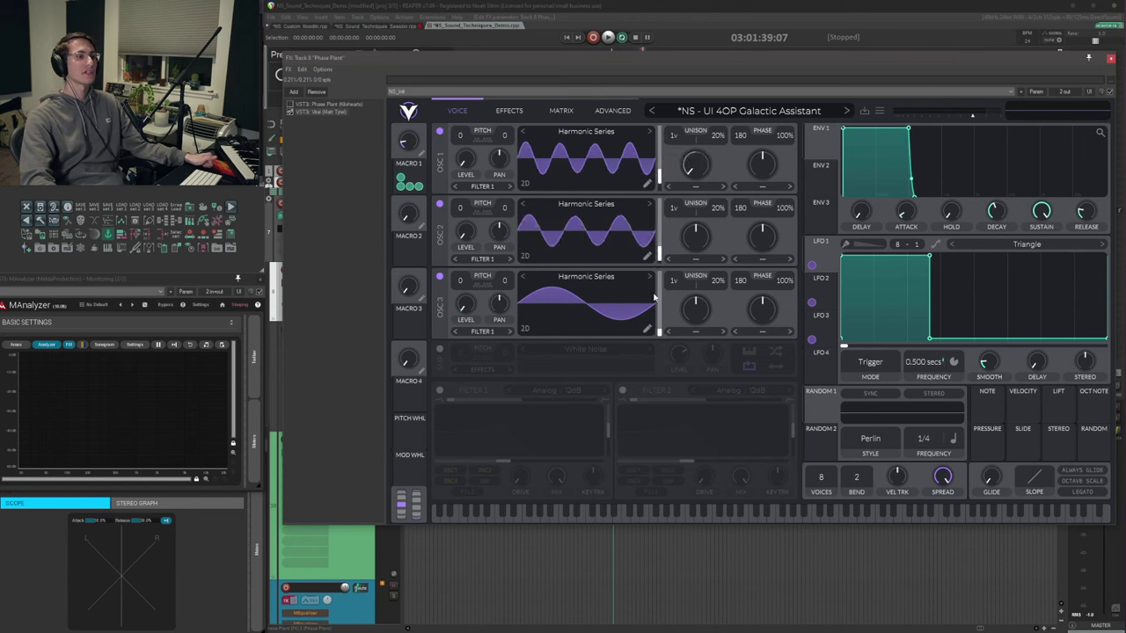
left_click_drag(659, 337, 659, 324)
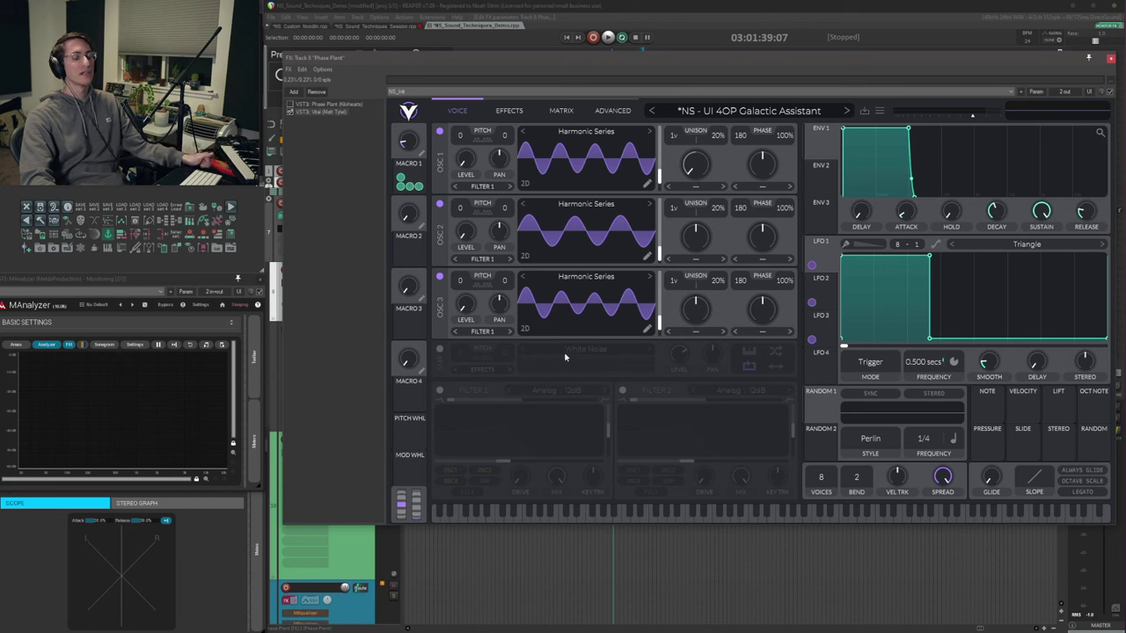
left_click_drag(658, 327, 660, 293)
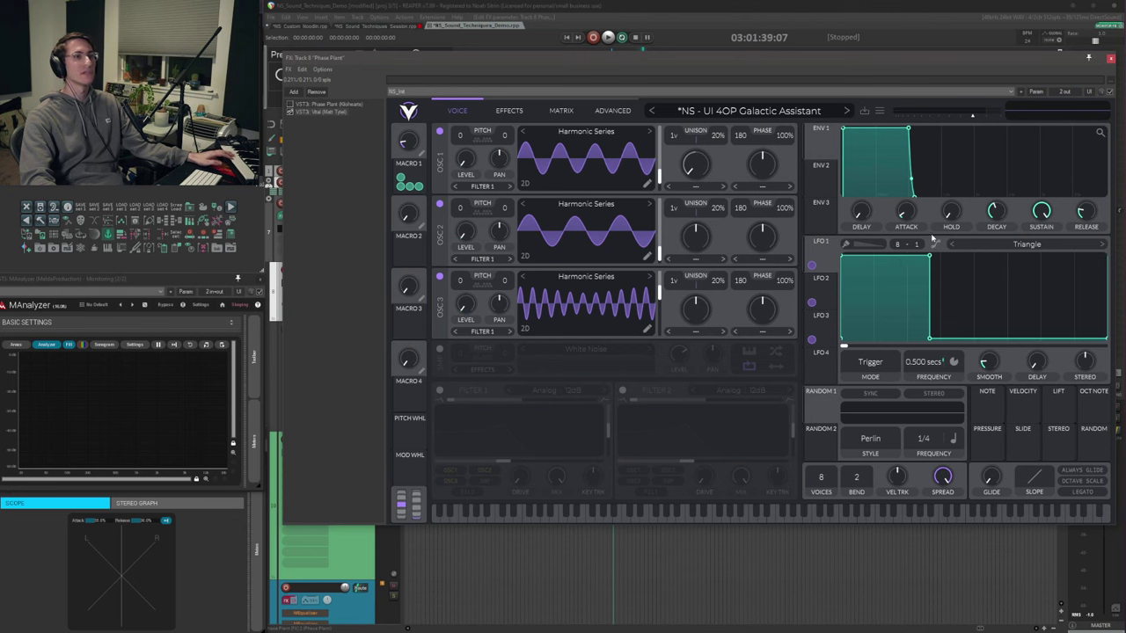
Examine the shapes of LFO 1, LFO 2 and LFO 3 and the oscillator levels they modulate.
left_click(826, 282)
left_click(823, 332)
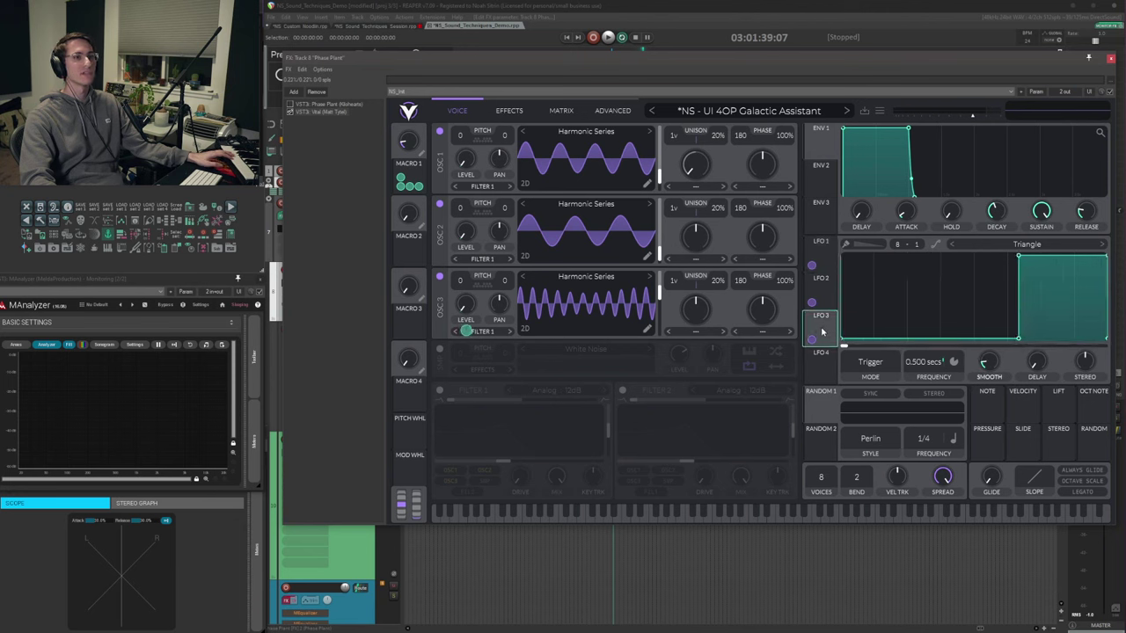
left_click(825, 260)
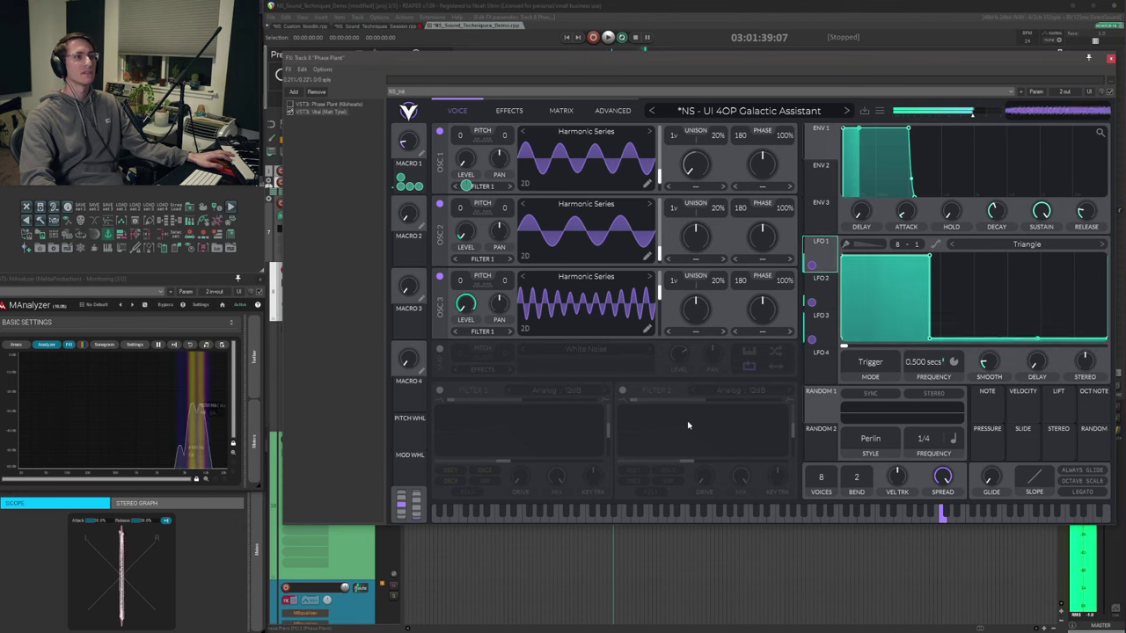
Sweep Macro 1 to audition the patch and review the Delay and Reverb effects.
left_click_drag(407, 142, 407, 124)
mouse_move(409, 183)
left_mouse_down()
mouse_move(410, 153)
mouse_move(409, 168)
left_mouse_up()
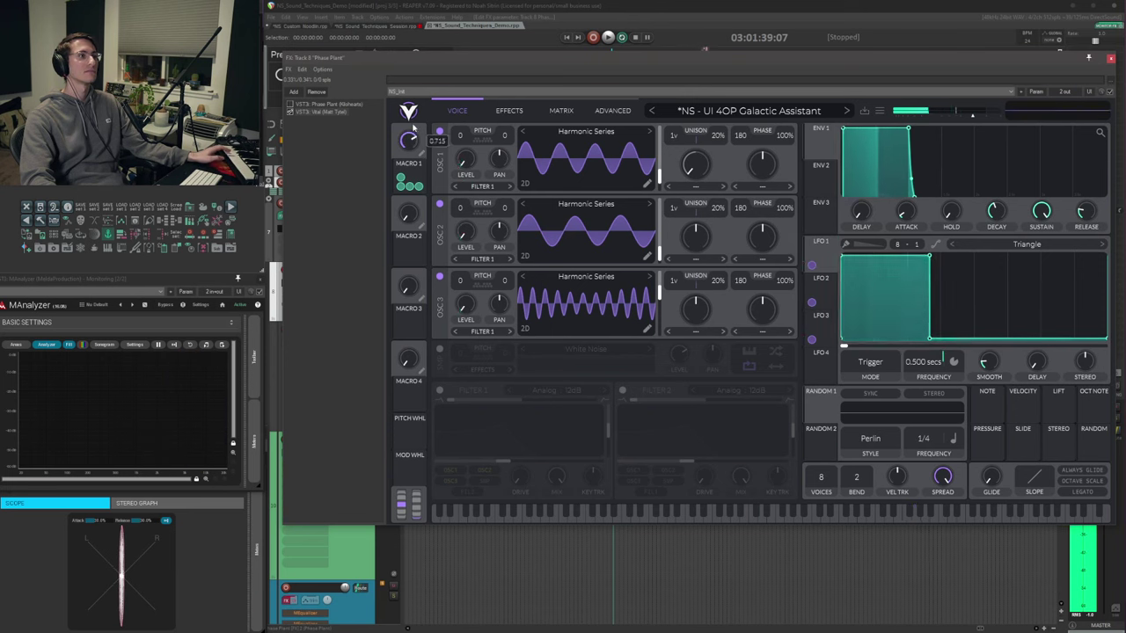
left_click(509, 111)
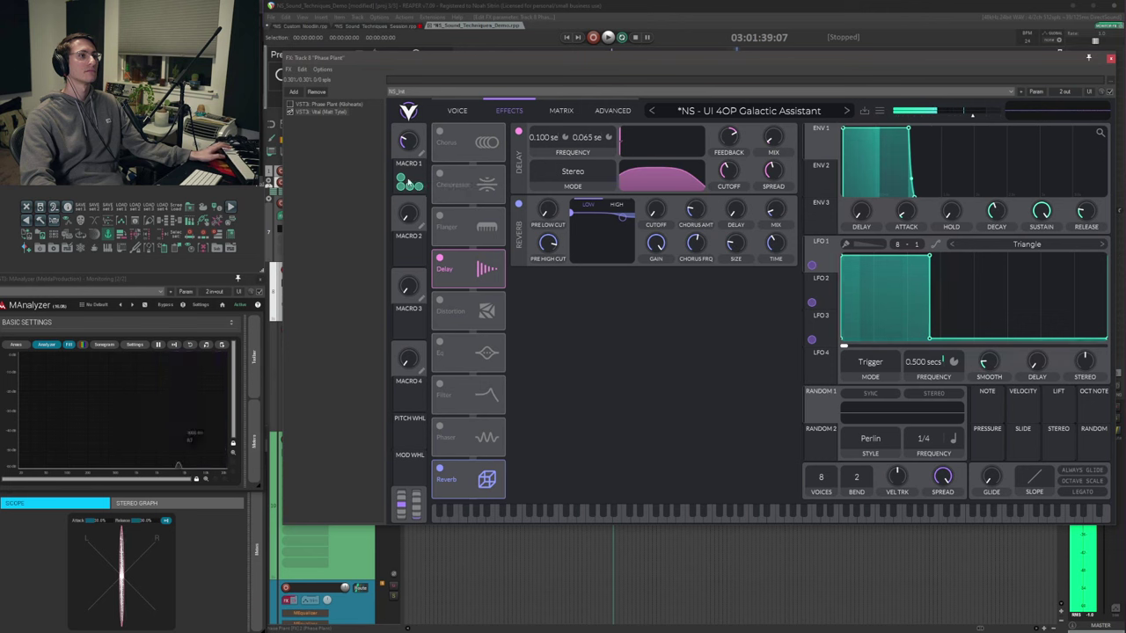
left_click(457, 110)
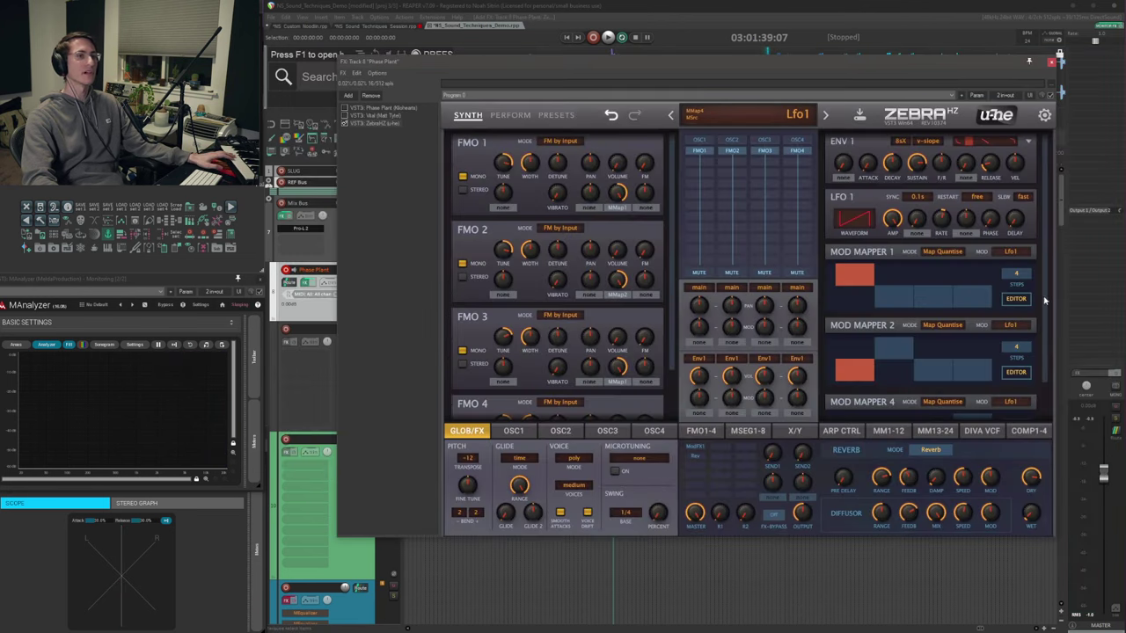
In ZebraHZ, examine the four-step Map Quantise patterns of the Mod Mappers driven by LFO 1.
scroll(893, 246, "down", 2)
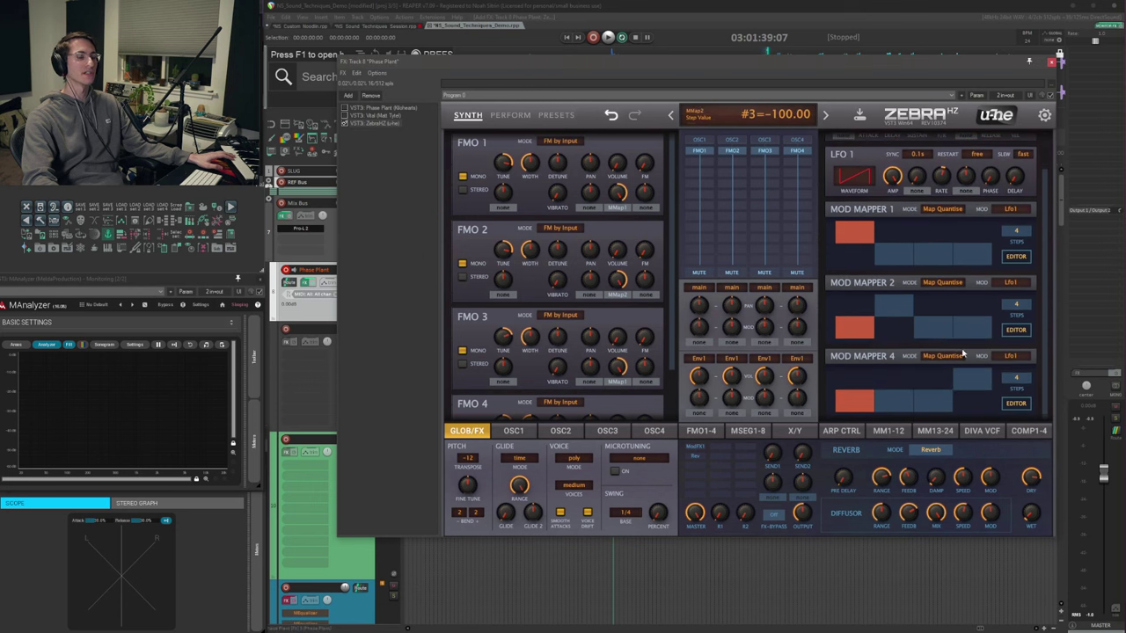